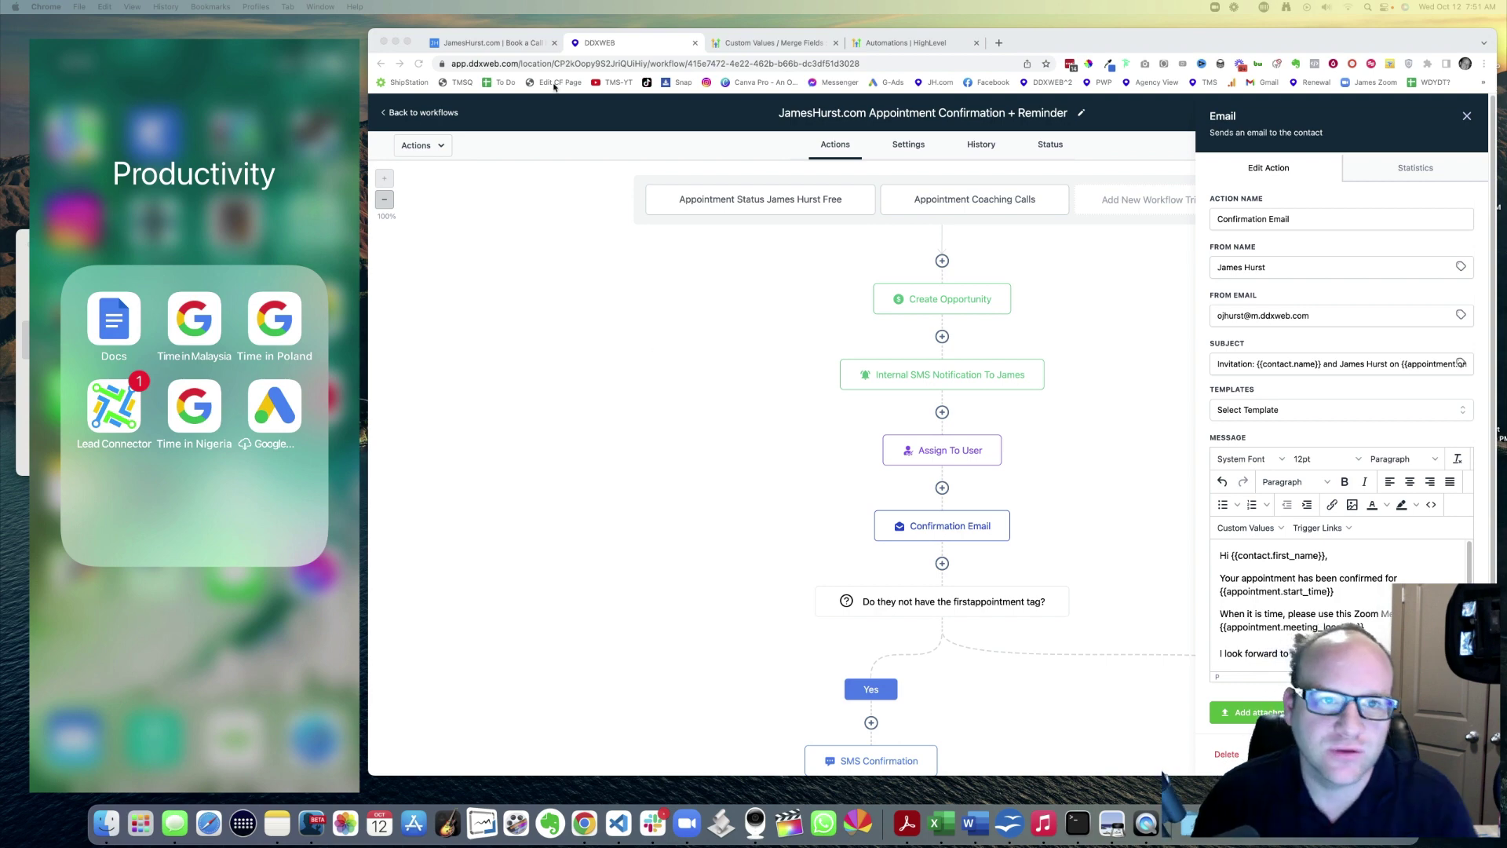
Step: Switch to the JamesHurst.com booking website tab
left_click(500, 45)
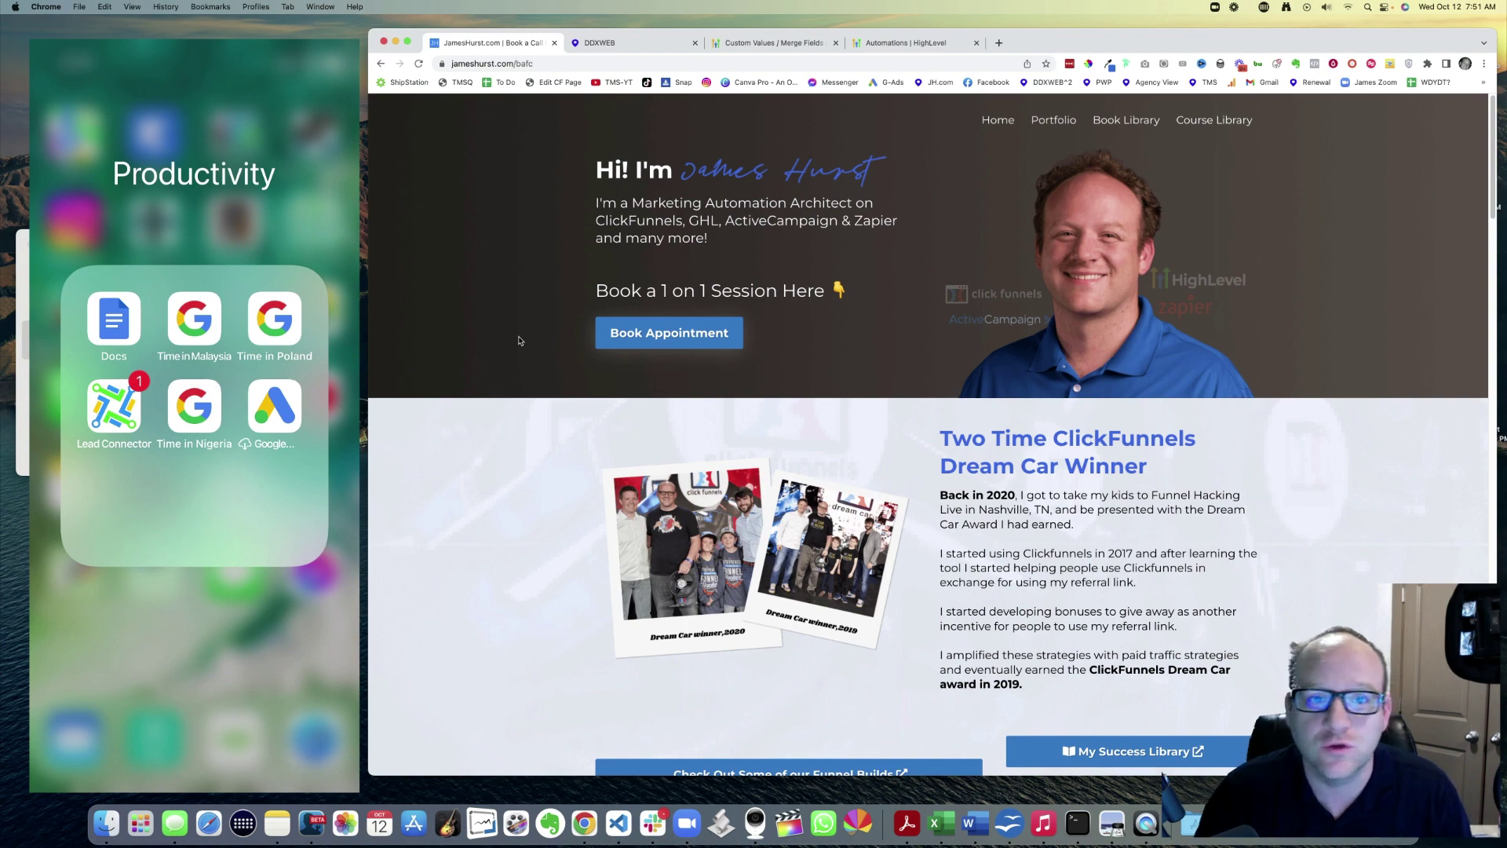
Step: Open the 60 Minute Appointment Calendar, review its timezone list unchanged, and return to the workflow
left_click(675, 337)
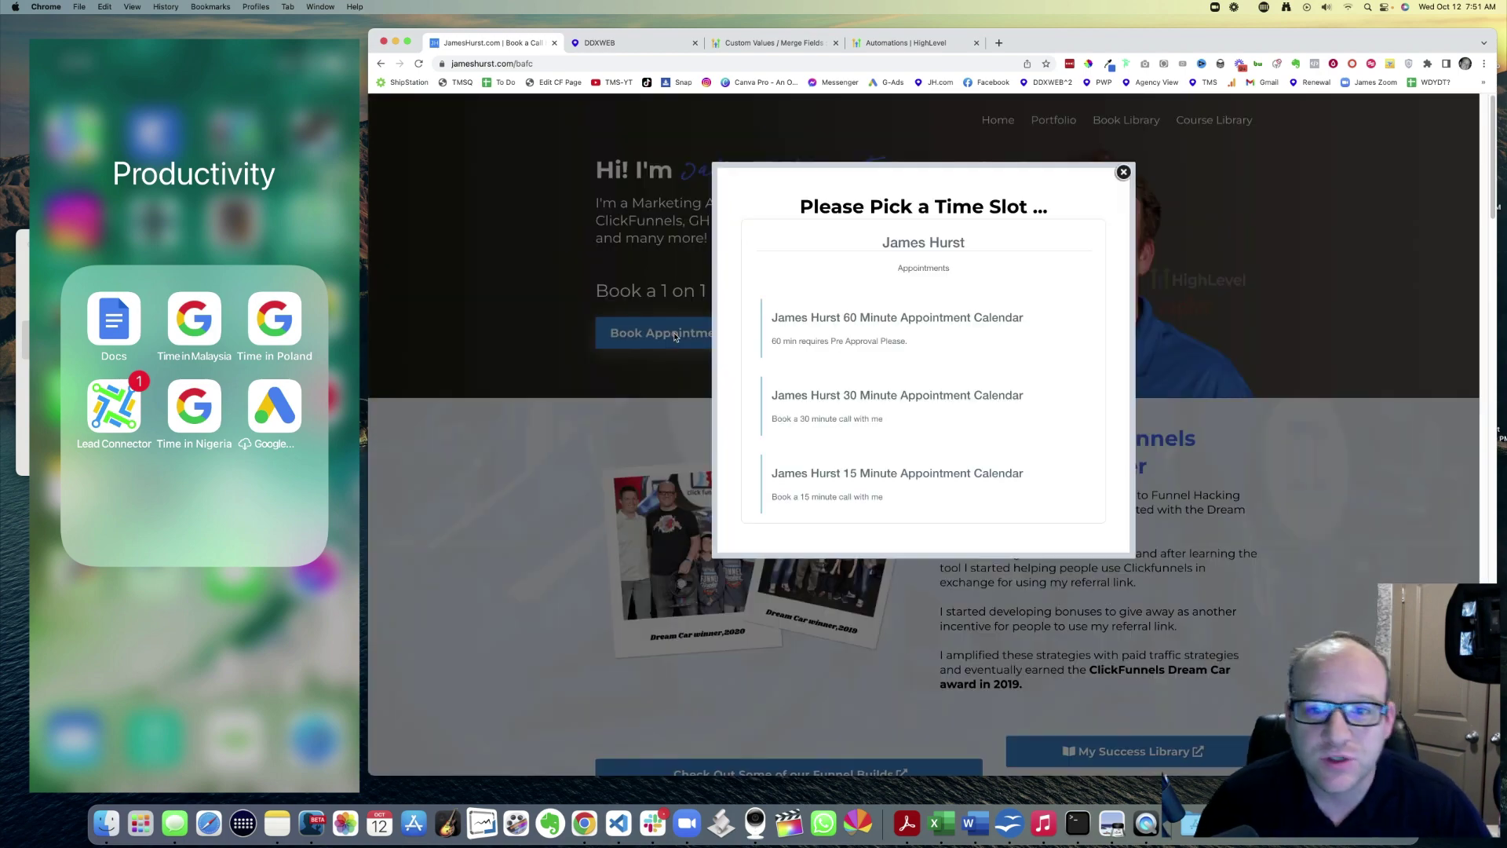
left_click(912, 332)
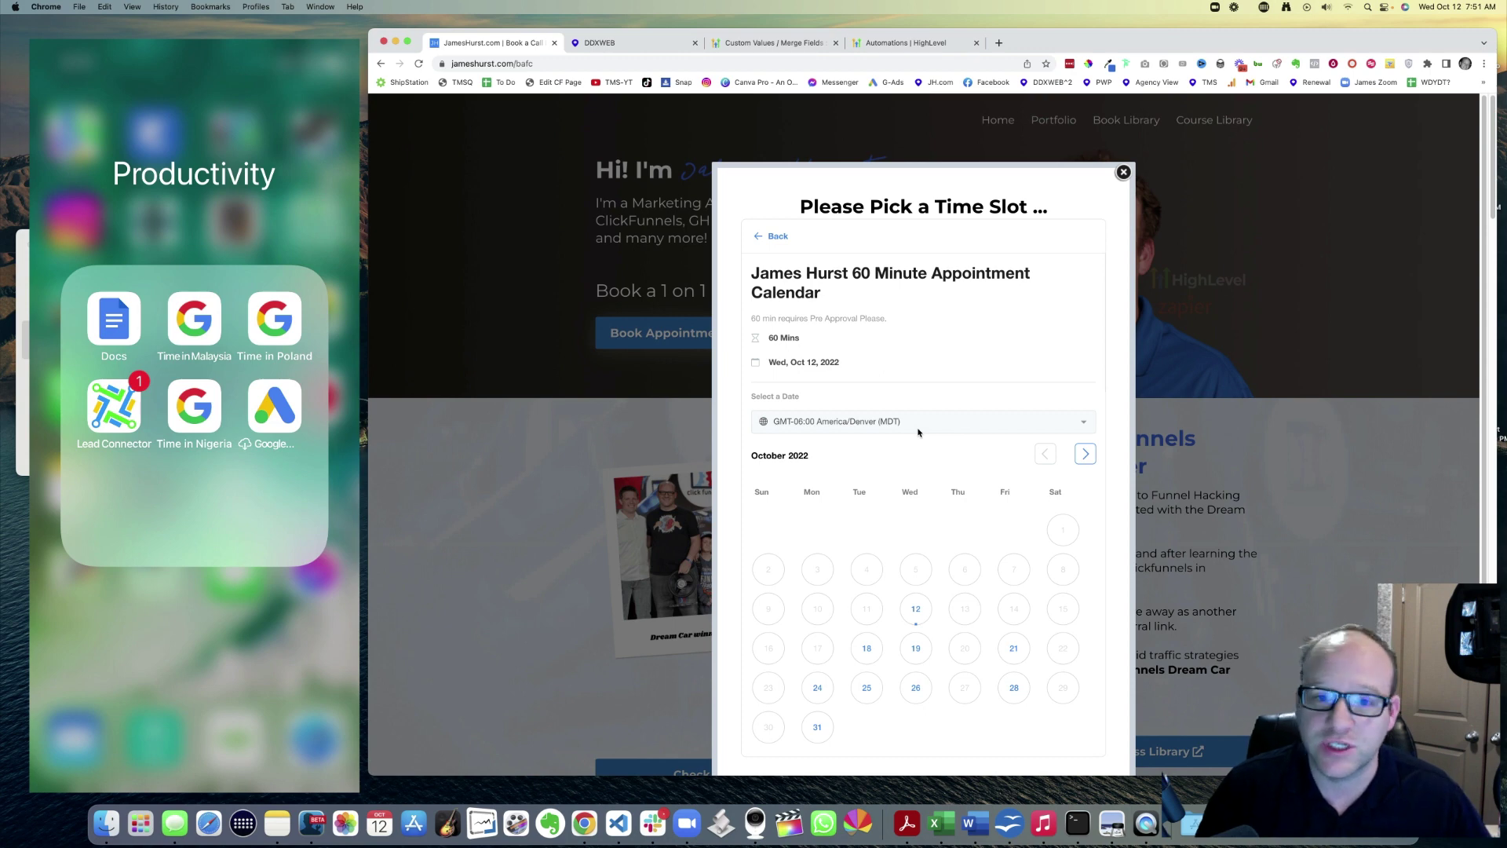
left_click(911, 426)
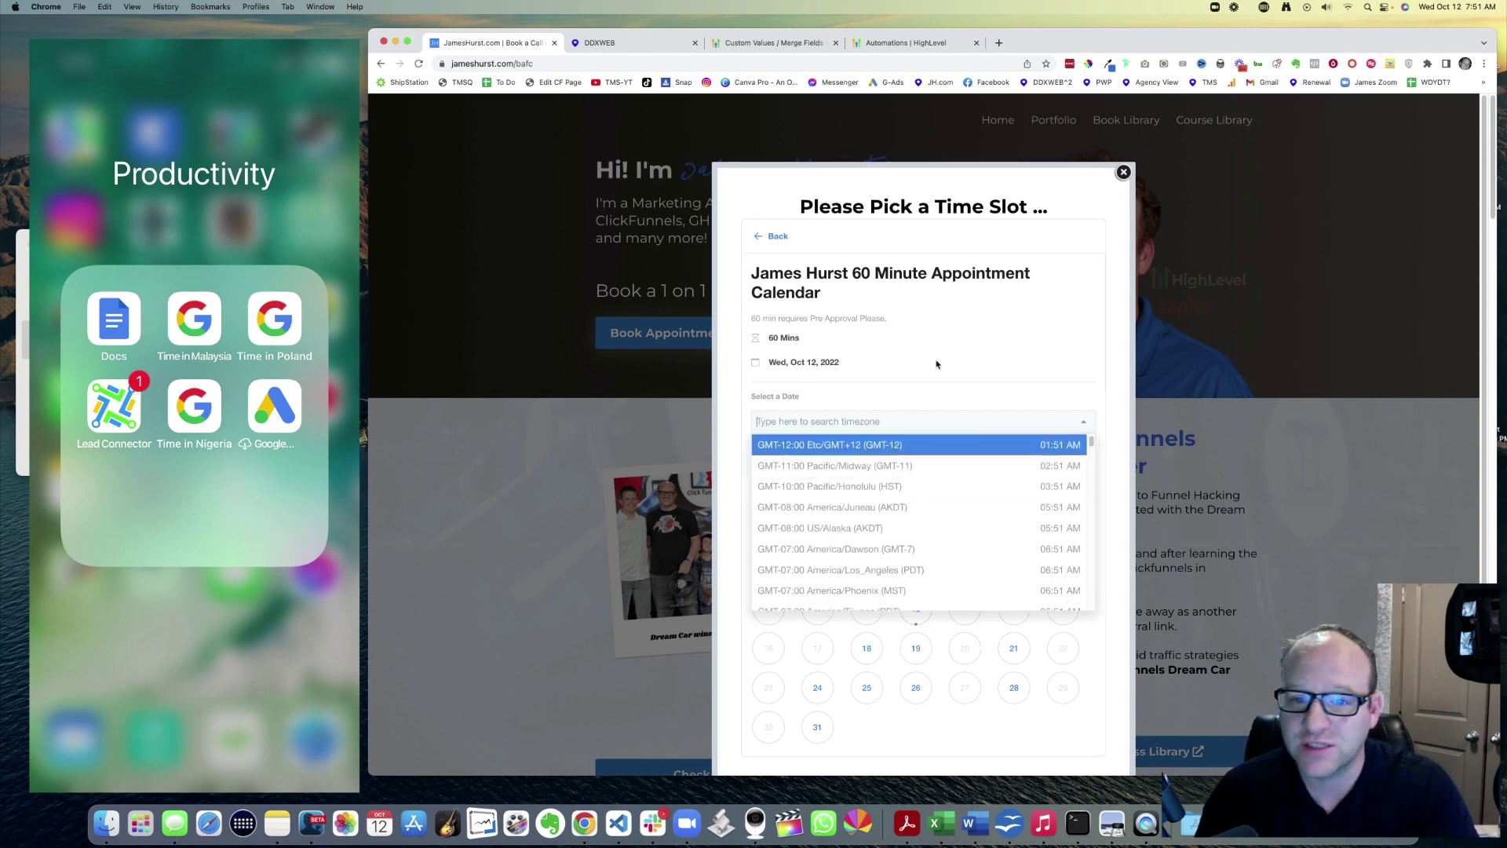
left_click(980, 354)
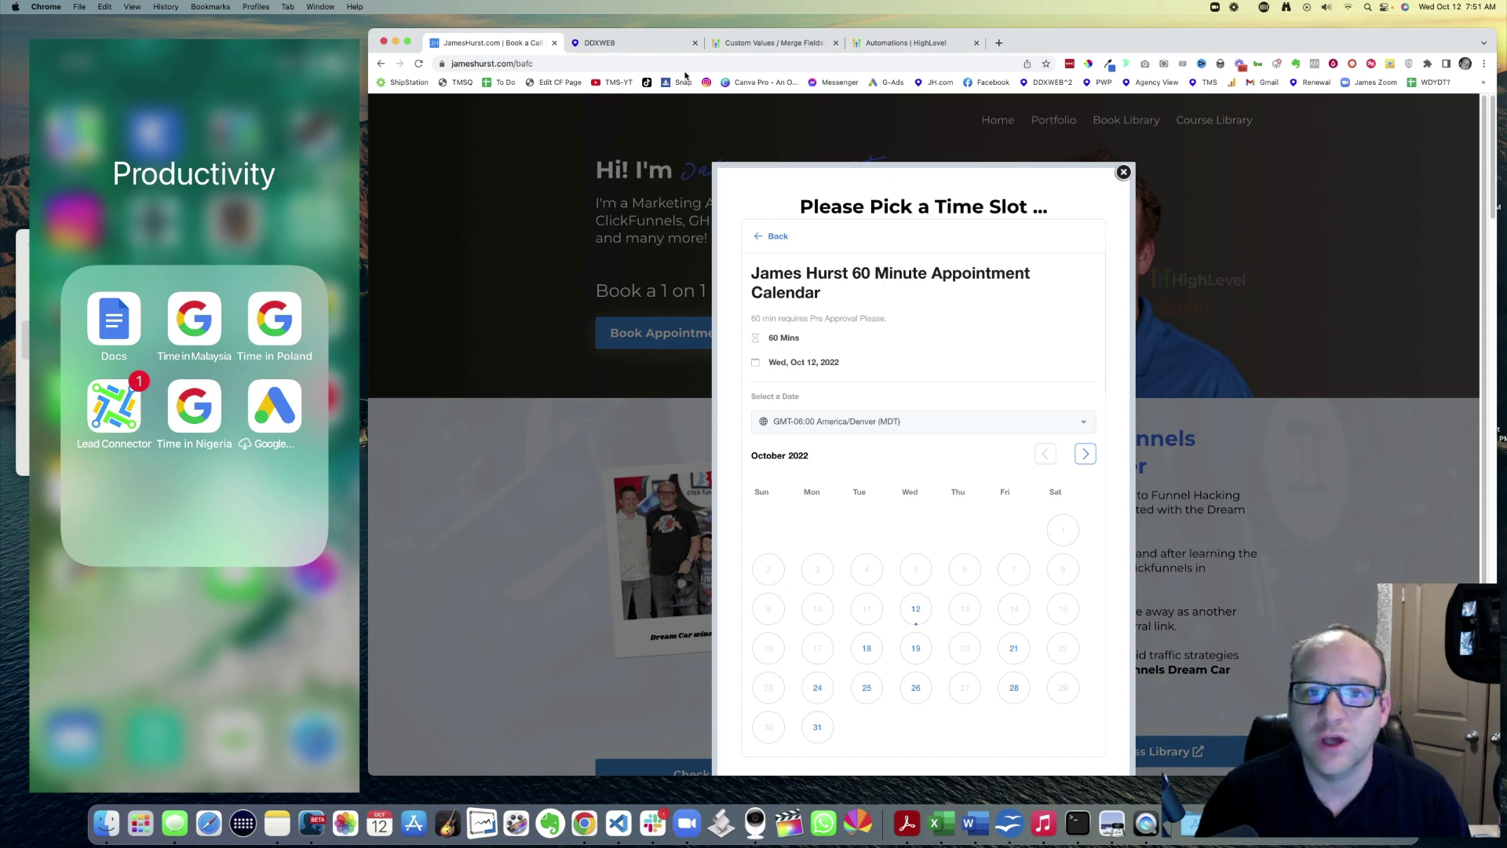
left_click(637, 49)
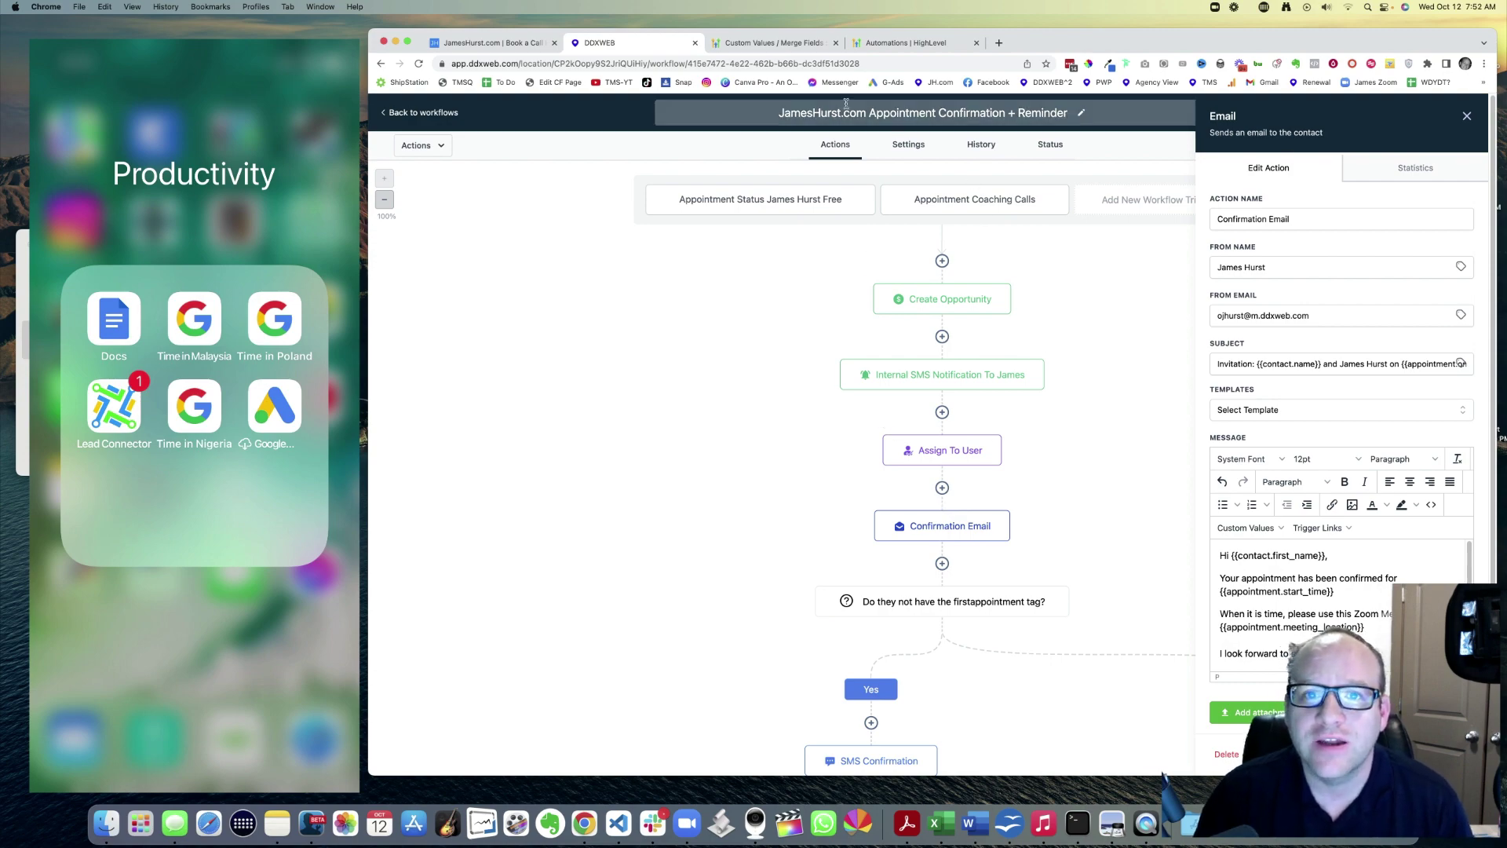
Step: Locate and highlight {{appointment.timezone}} in the Merge Fields help article, then go back to the email editor
left_click(777, 43)
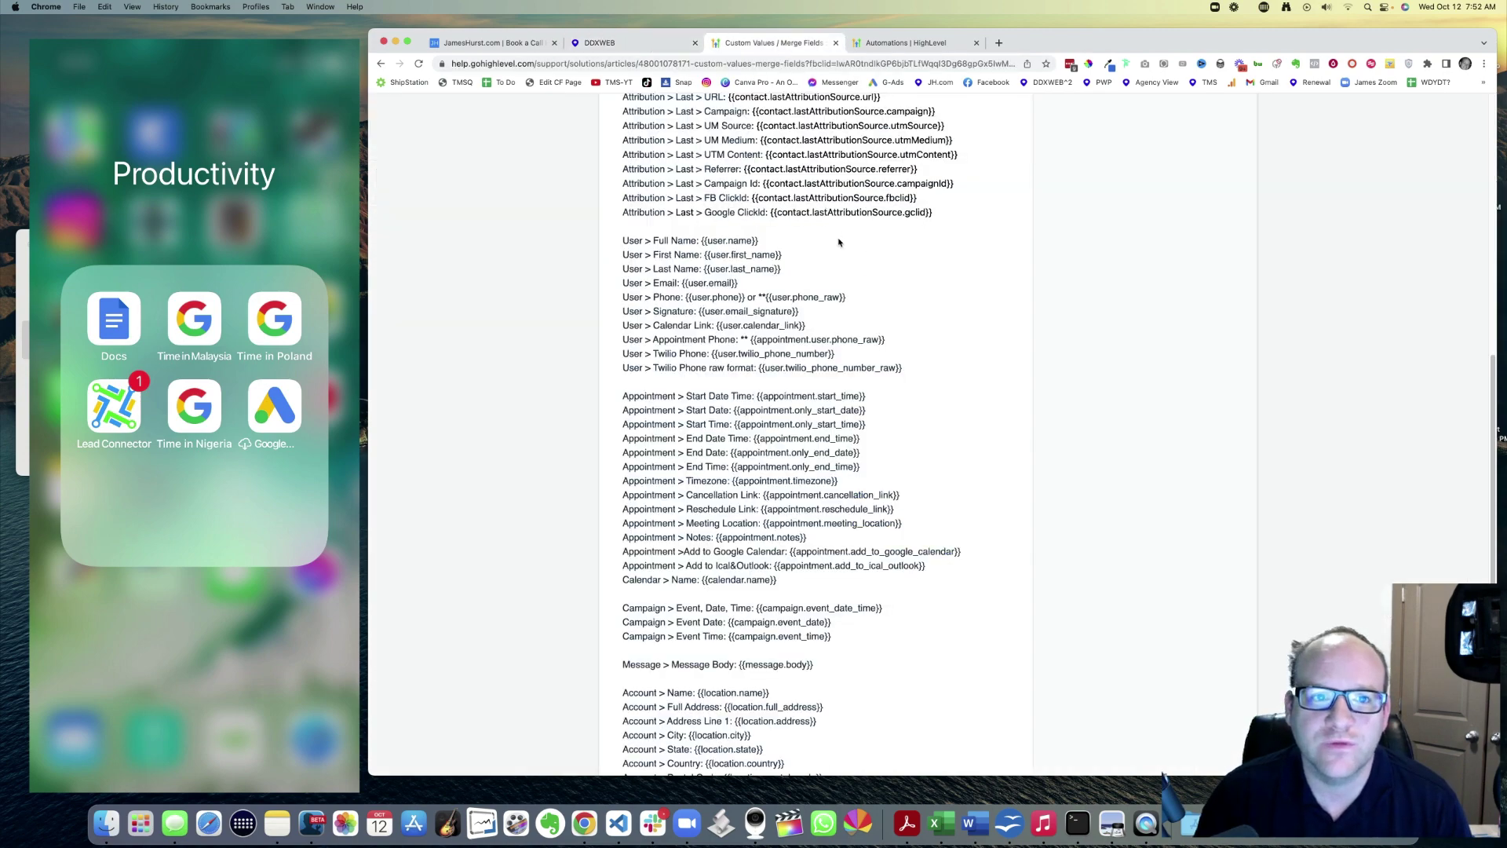
scroll(842, 245, "down", 2)
scroll(844, 248, "up", 8)
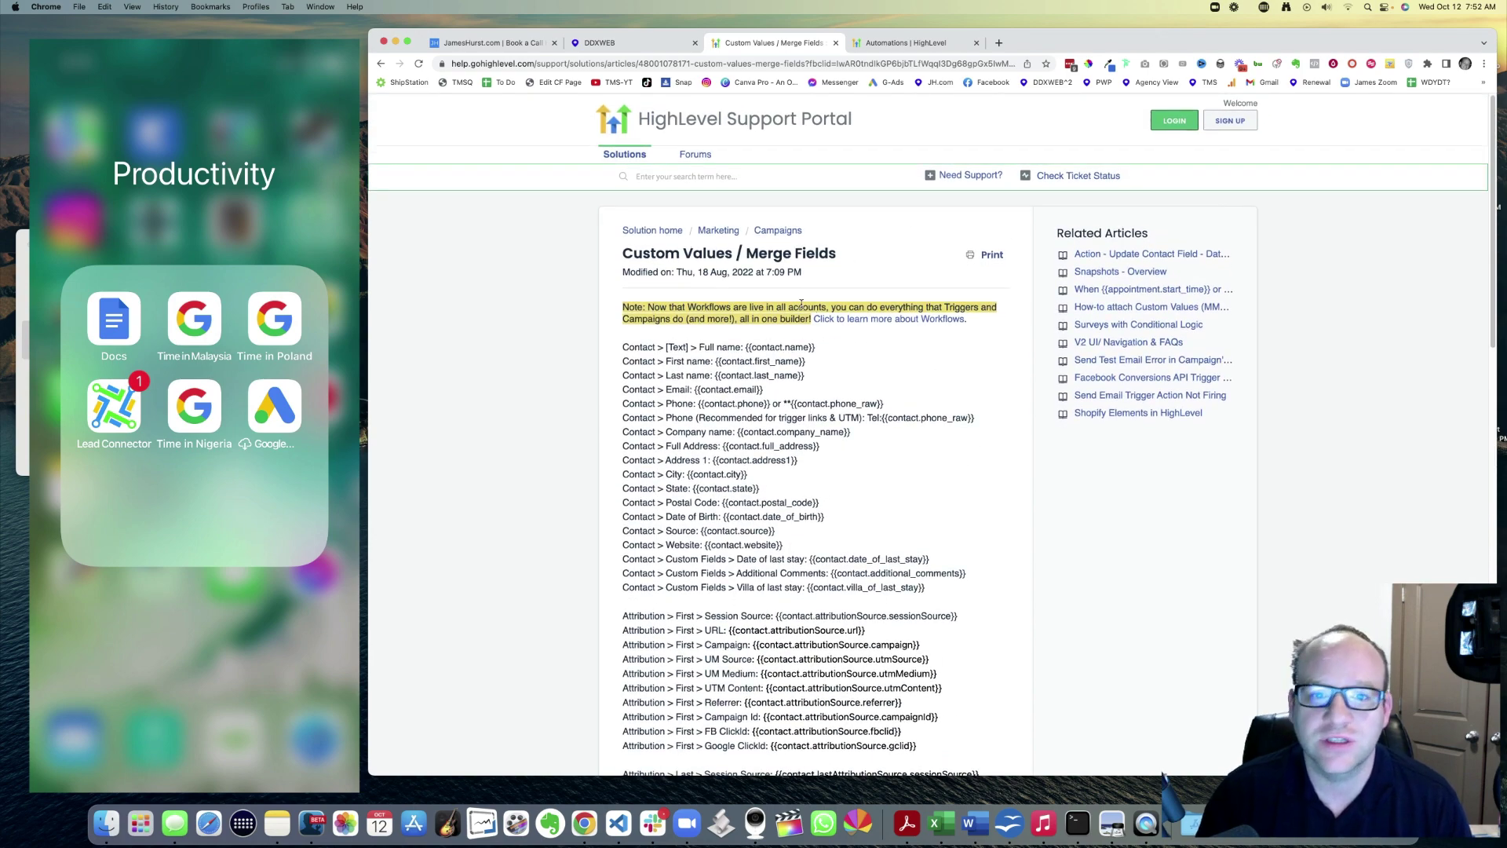
scroll(801, 304, "down", 10)
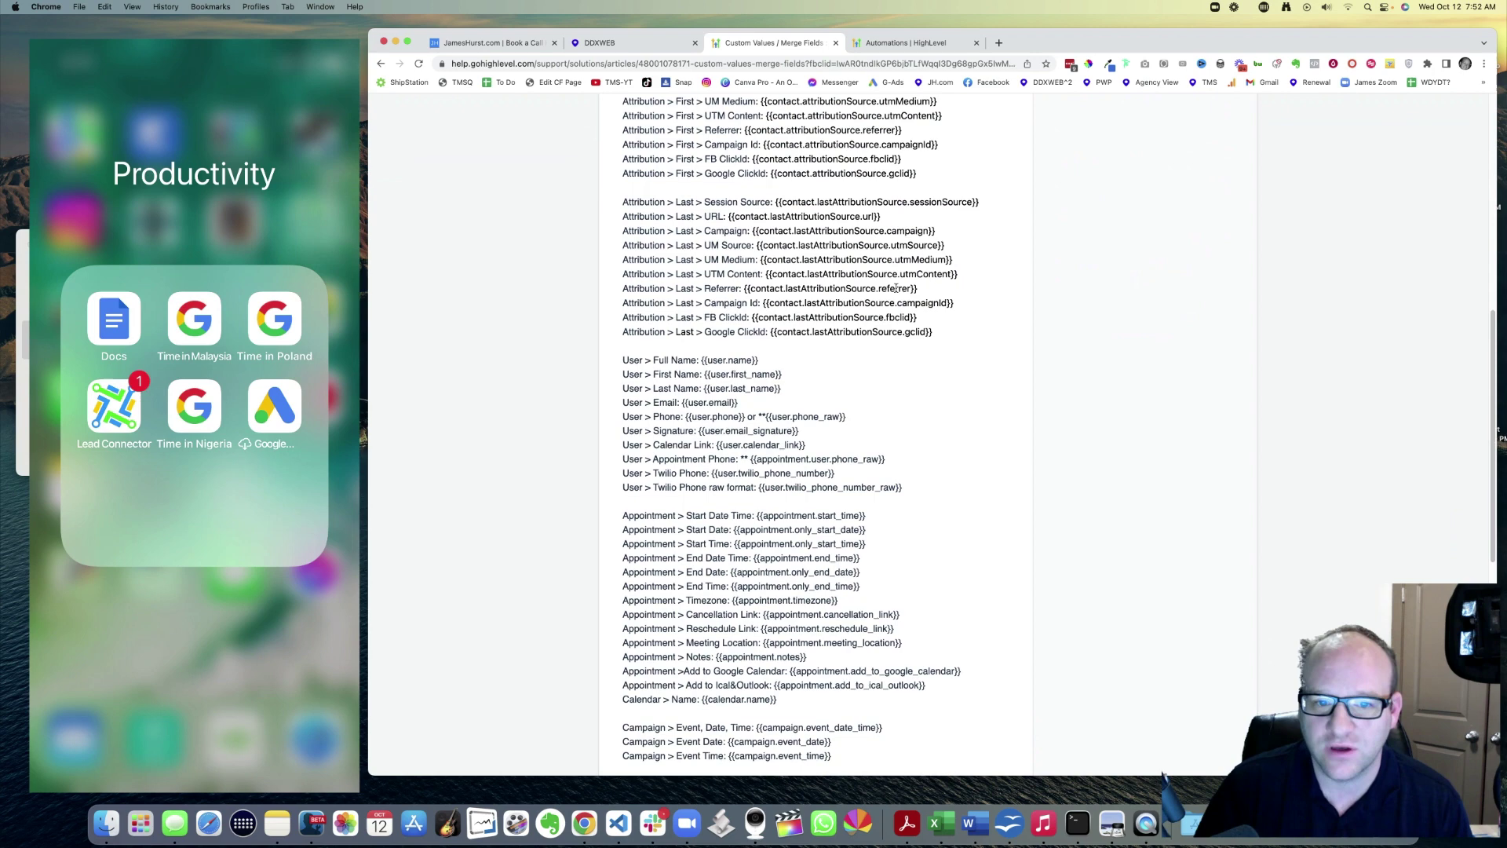
scroll(897, 290, "down", 8)
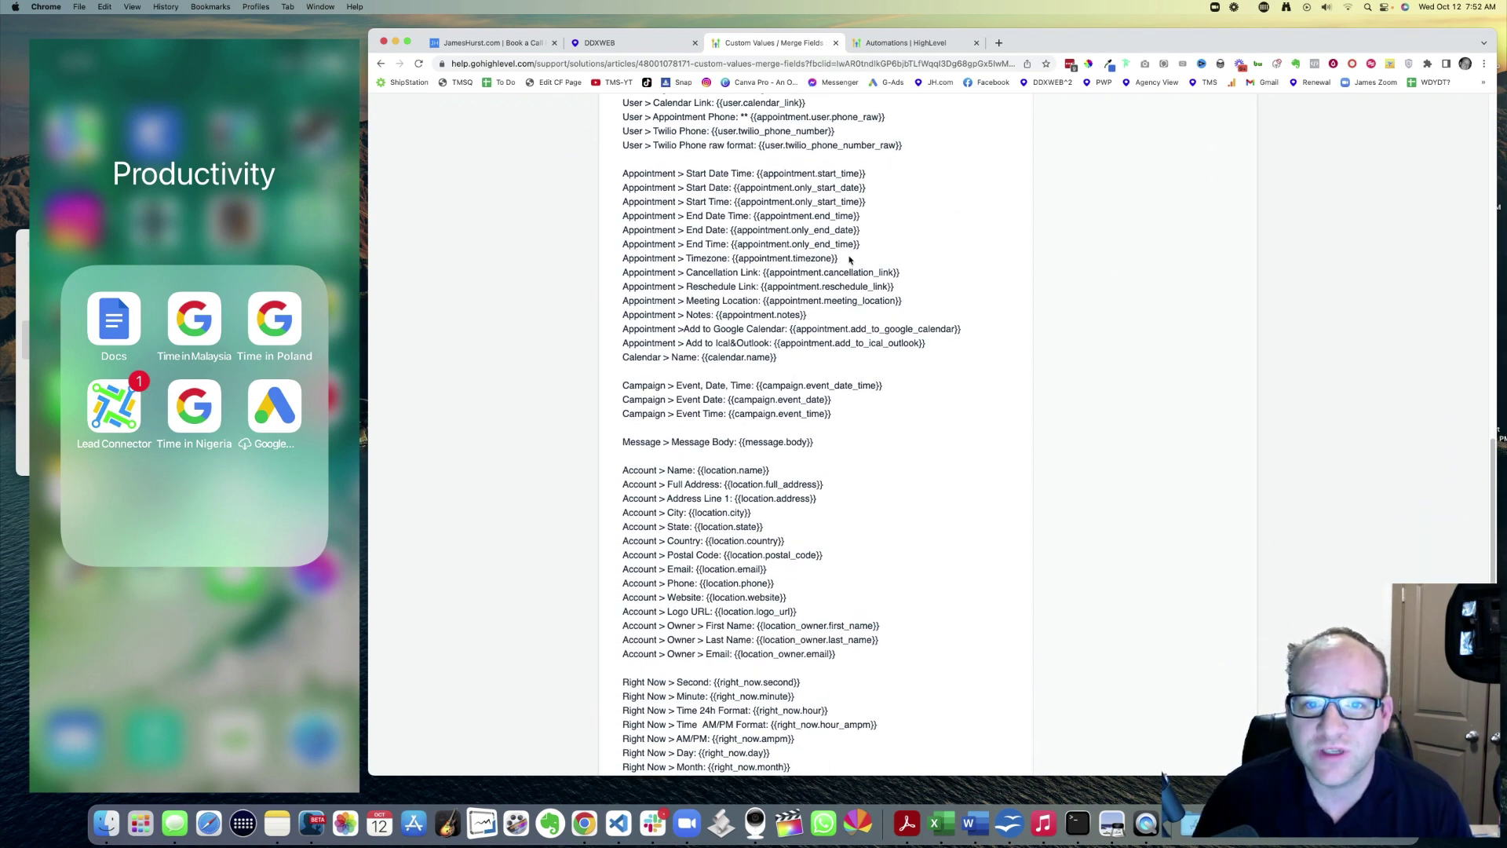
left_click_drag(839, 260, 733, 259)
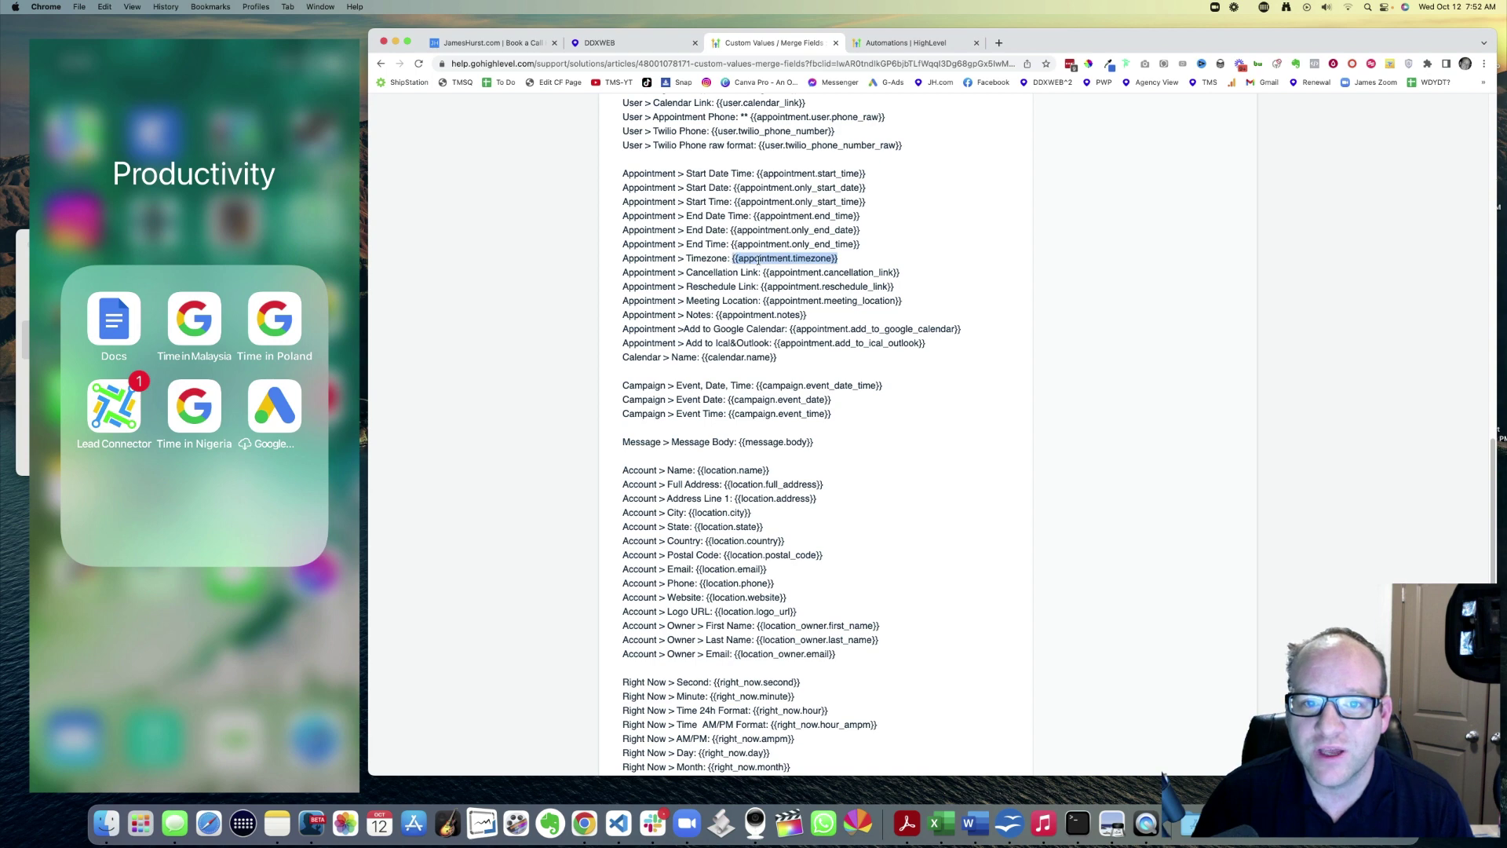
left_click(631, 45)
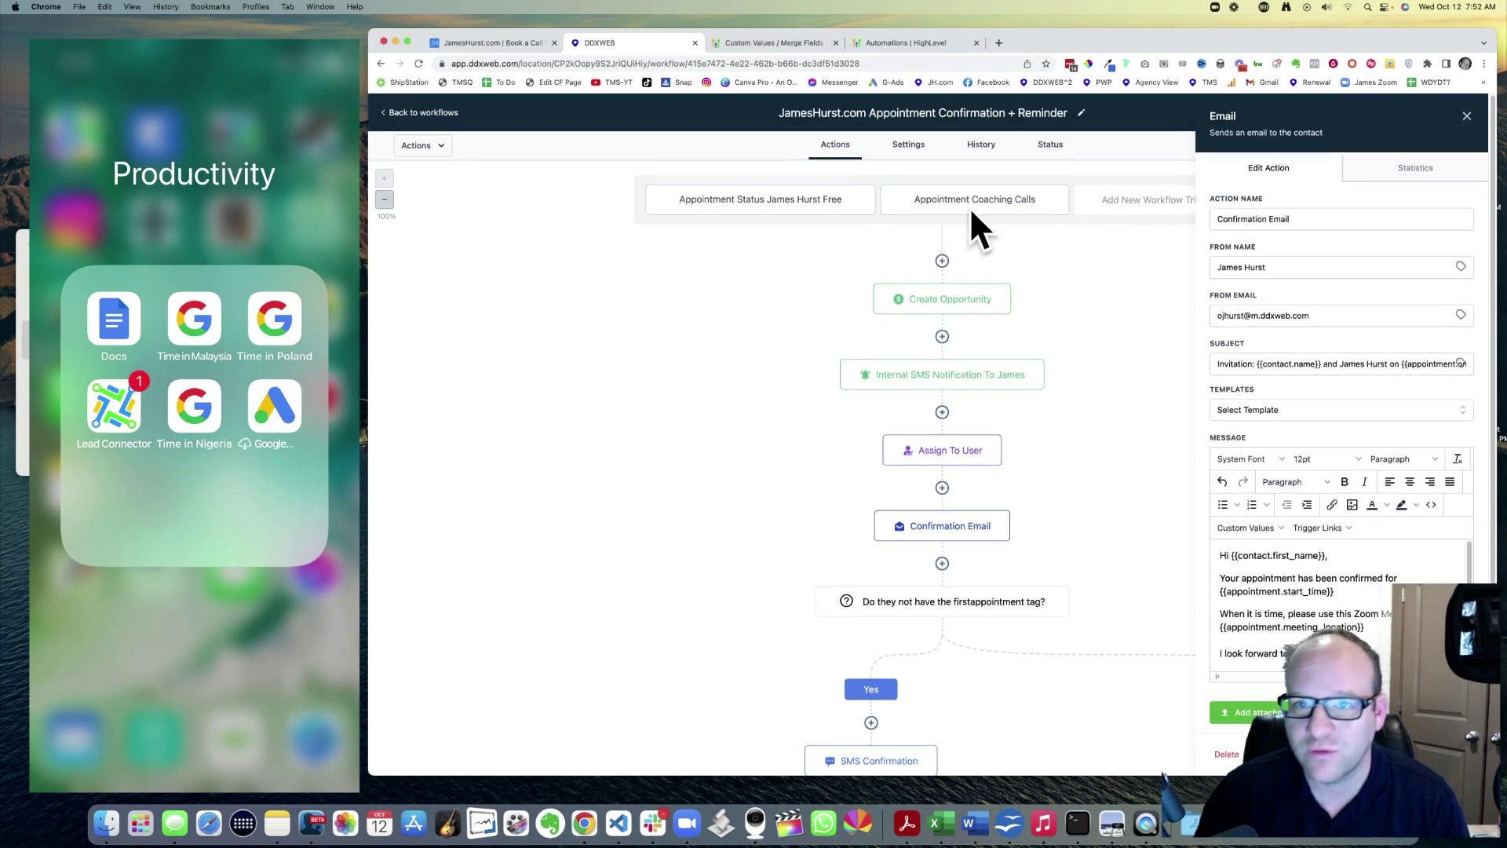
Step: Insert the Appointment Timezone custom value right after {{appointment.start_time}} in the Confirmation Email
mouse_move(944, 528)
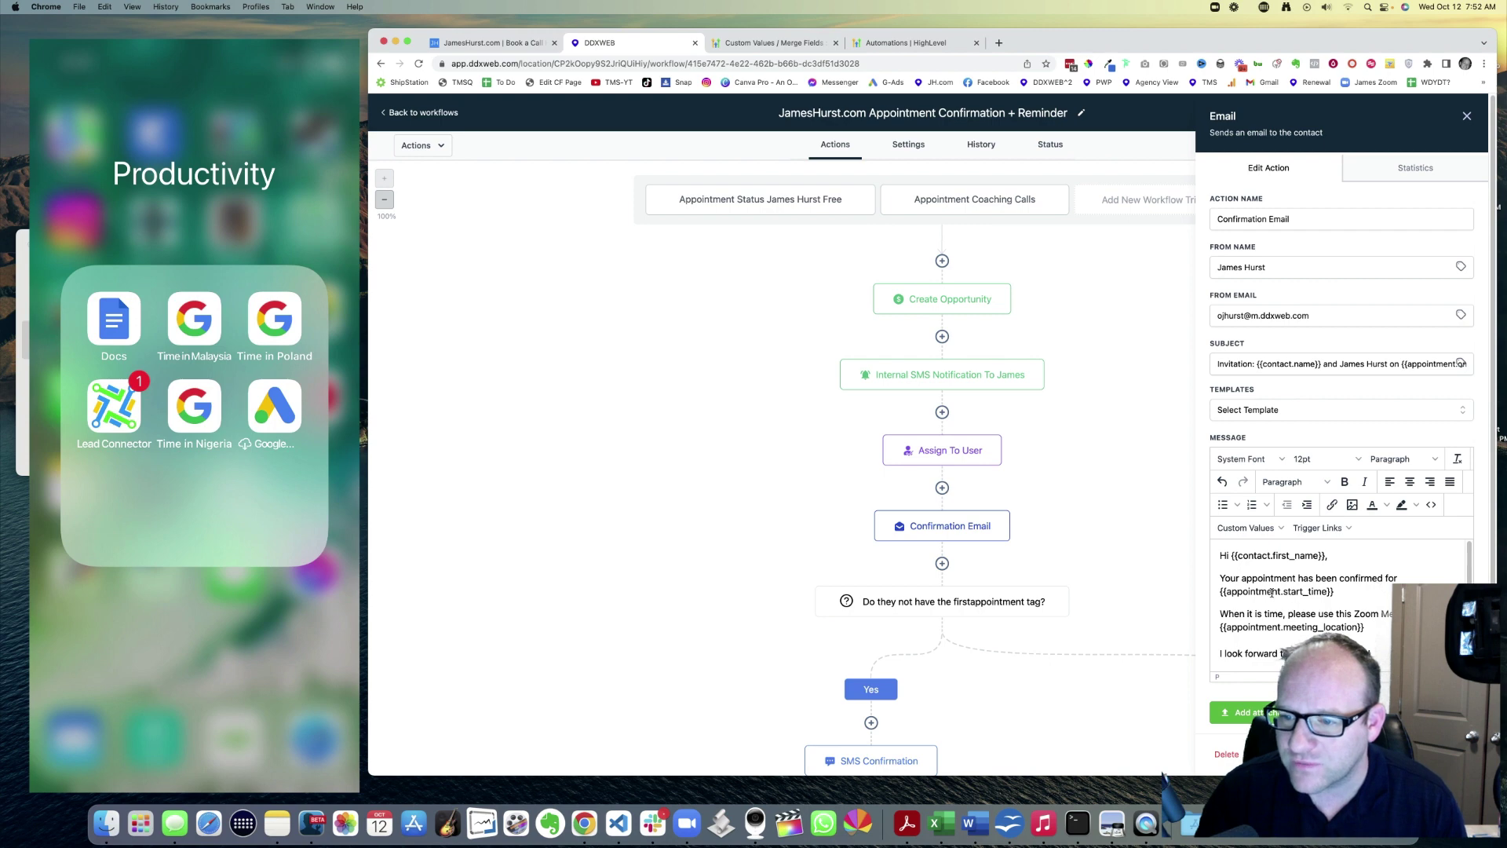
left_click_drag(1271, 592, 1327, 592)
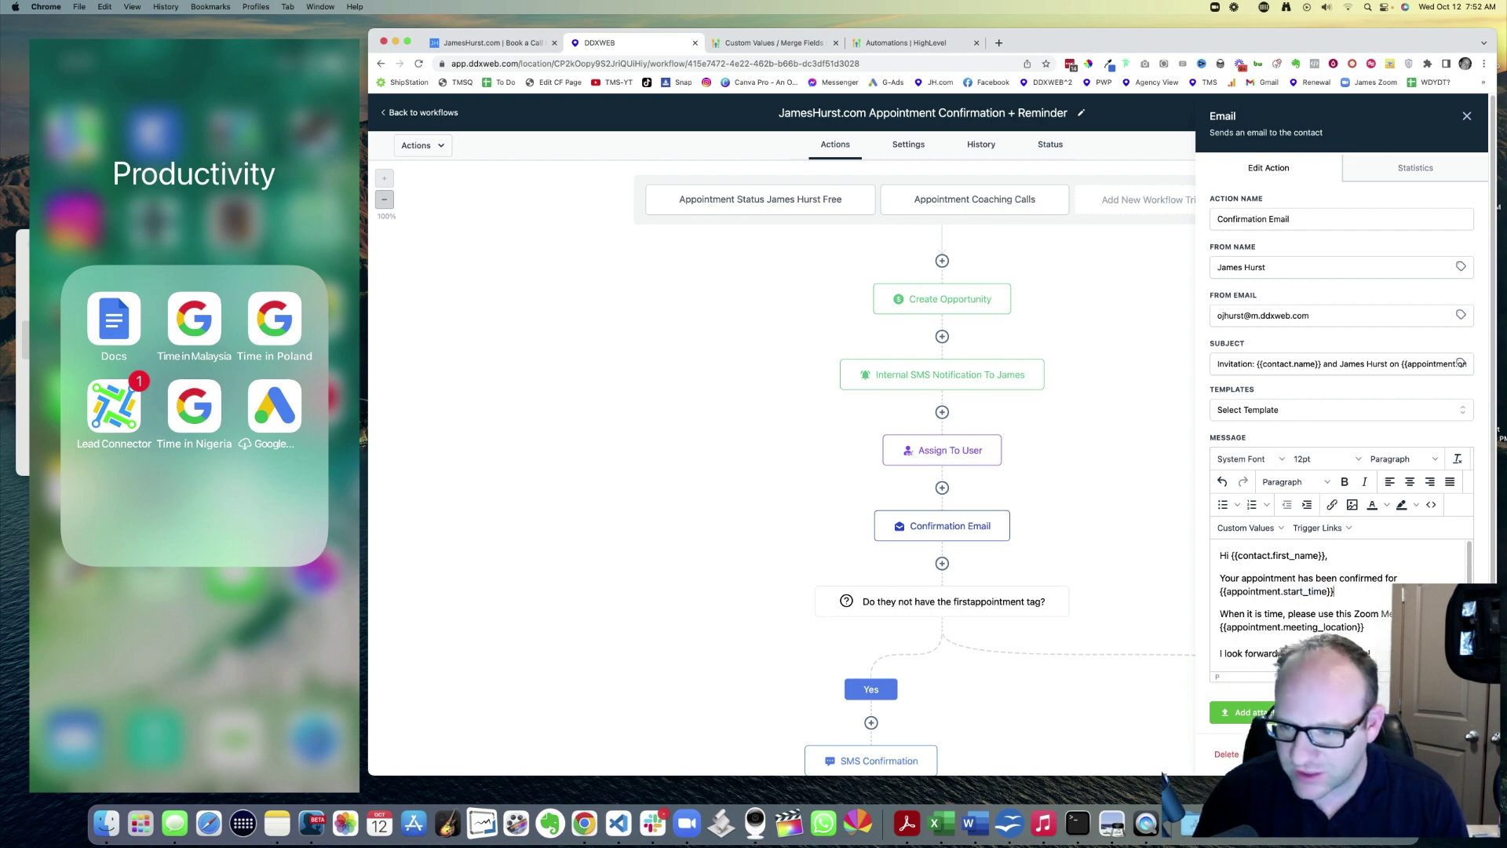
left_click(1266, 531)
mouse_move(1259, 589)
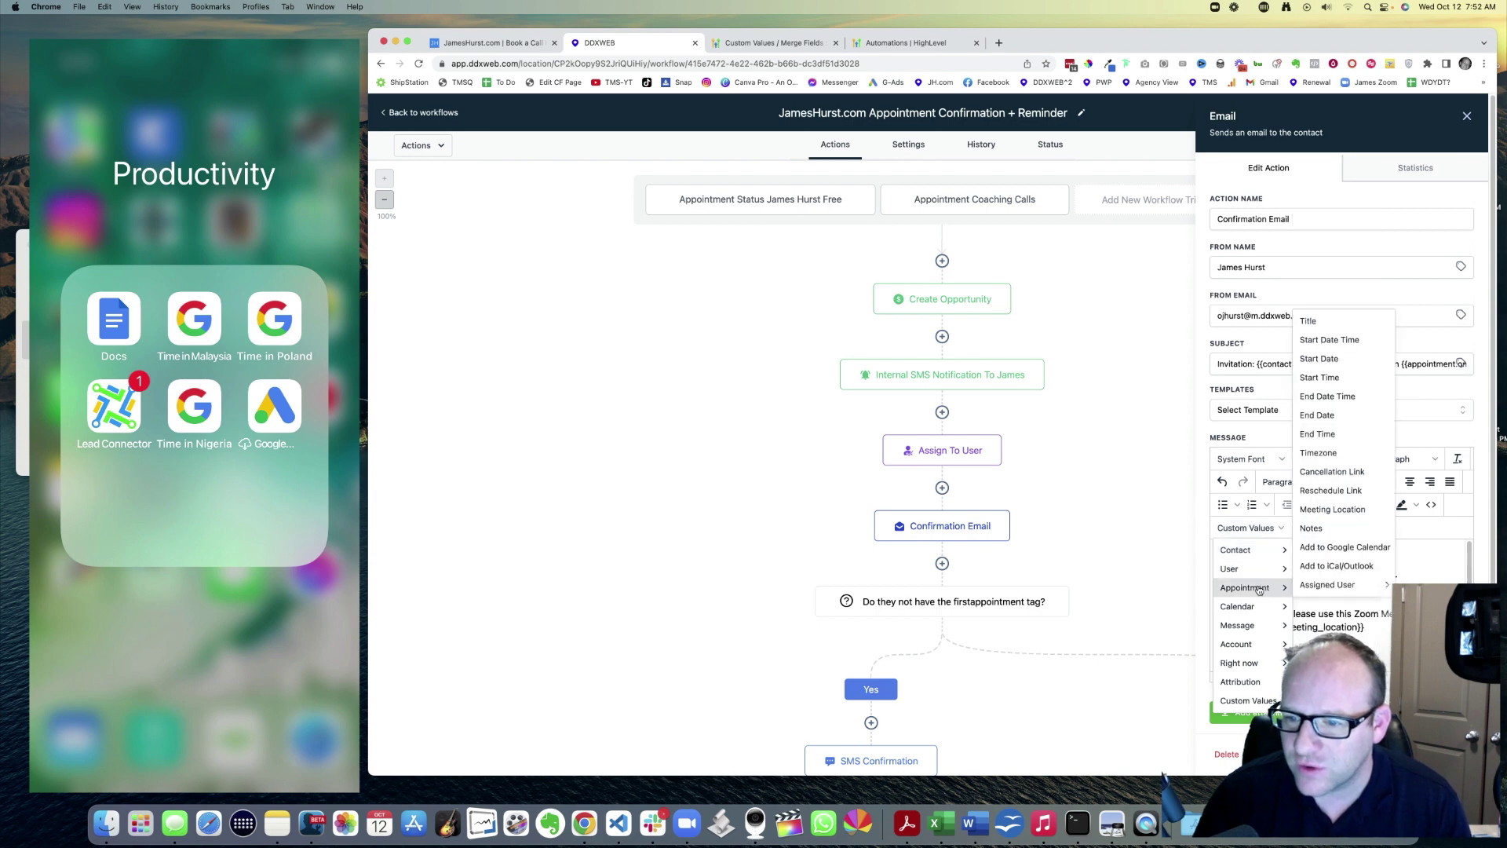
left_click(1320, 454)
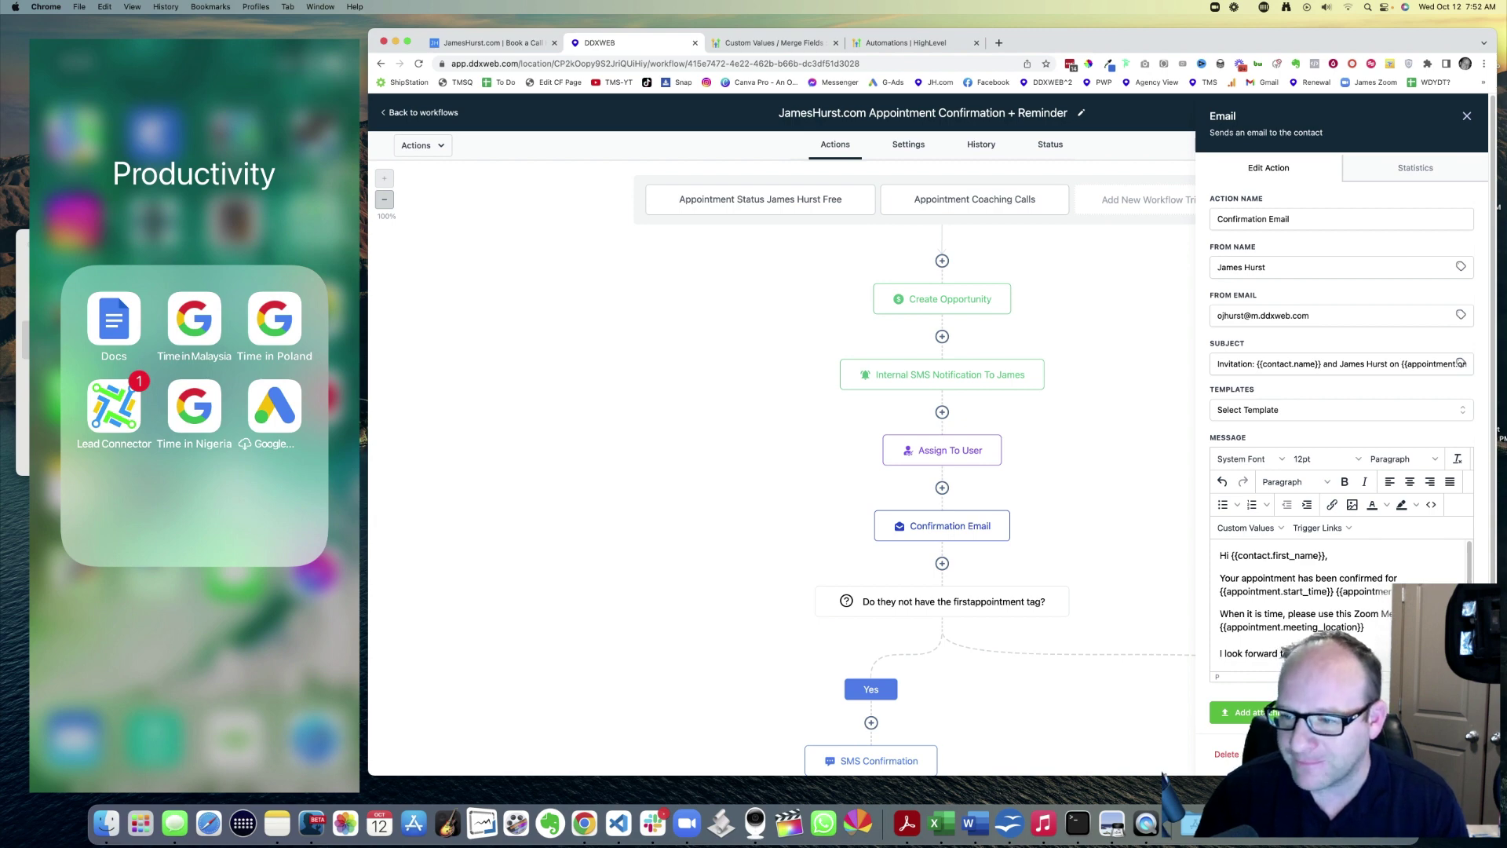
left_click(1466, 115)
Step: Check that the SMS Confirmation text already contains the timezone merge field
scroll(1099, 471, "down", 2)
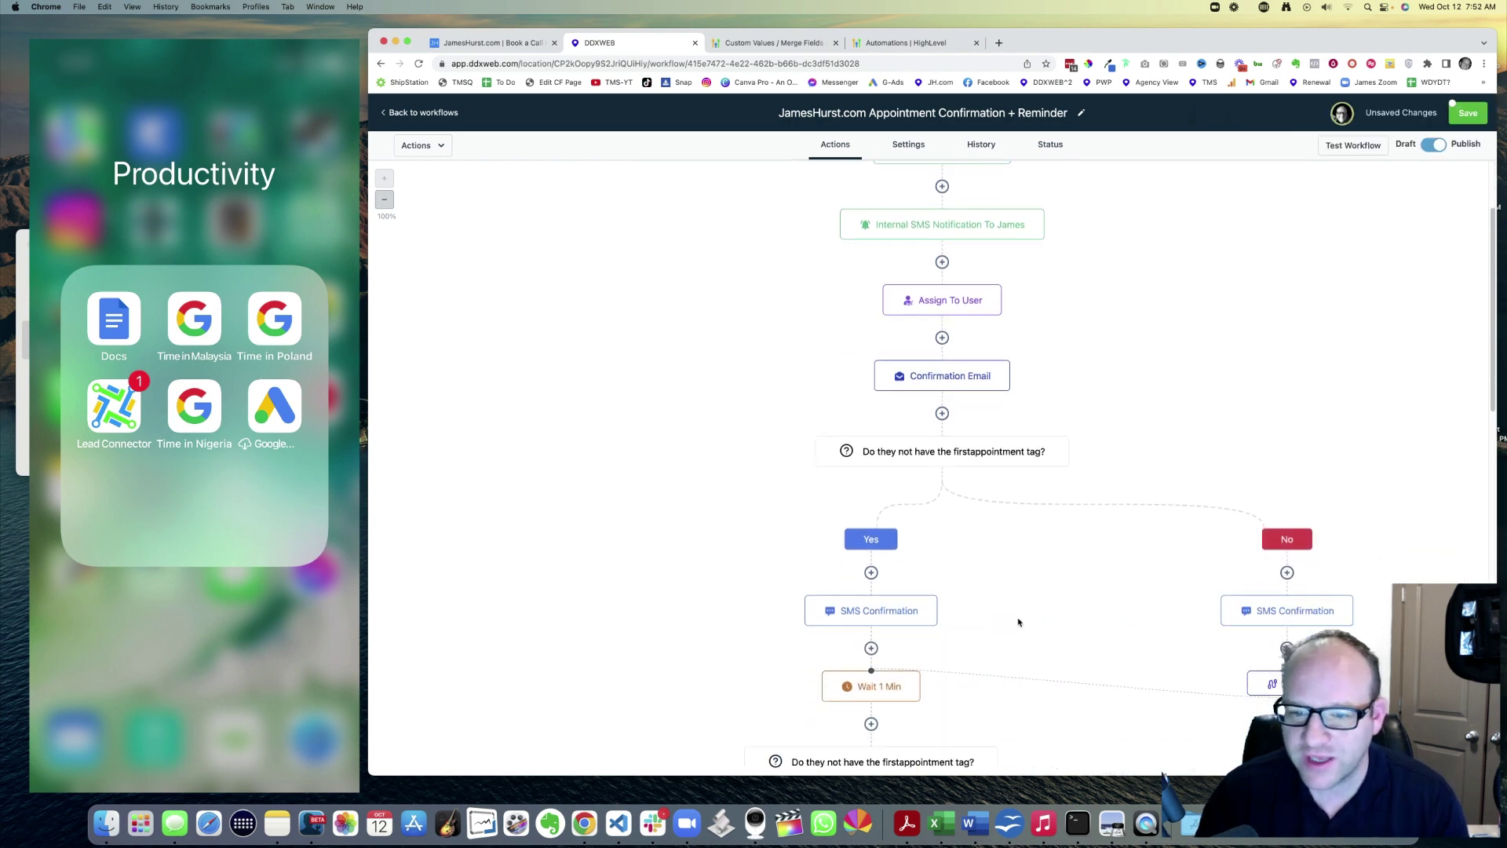
left_click(1259, 602)
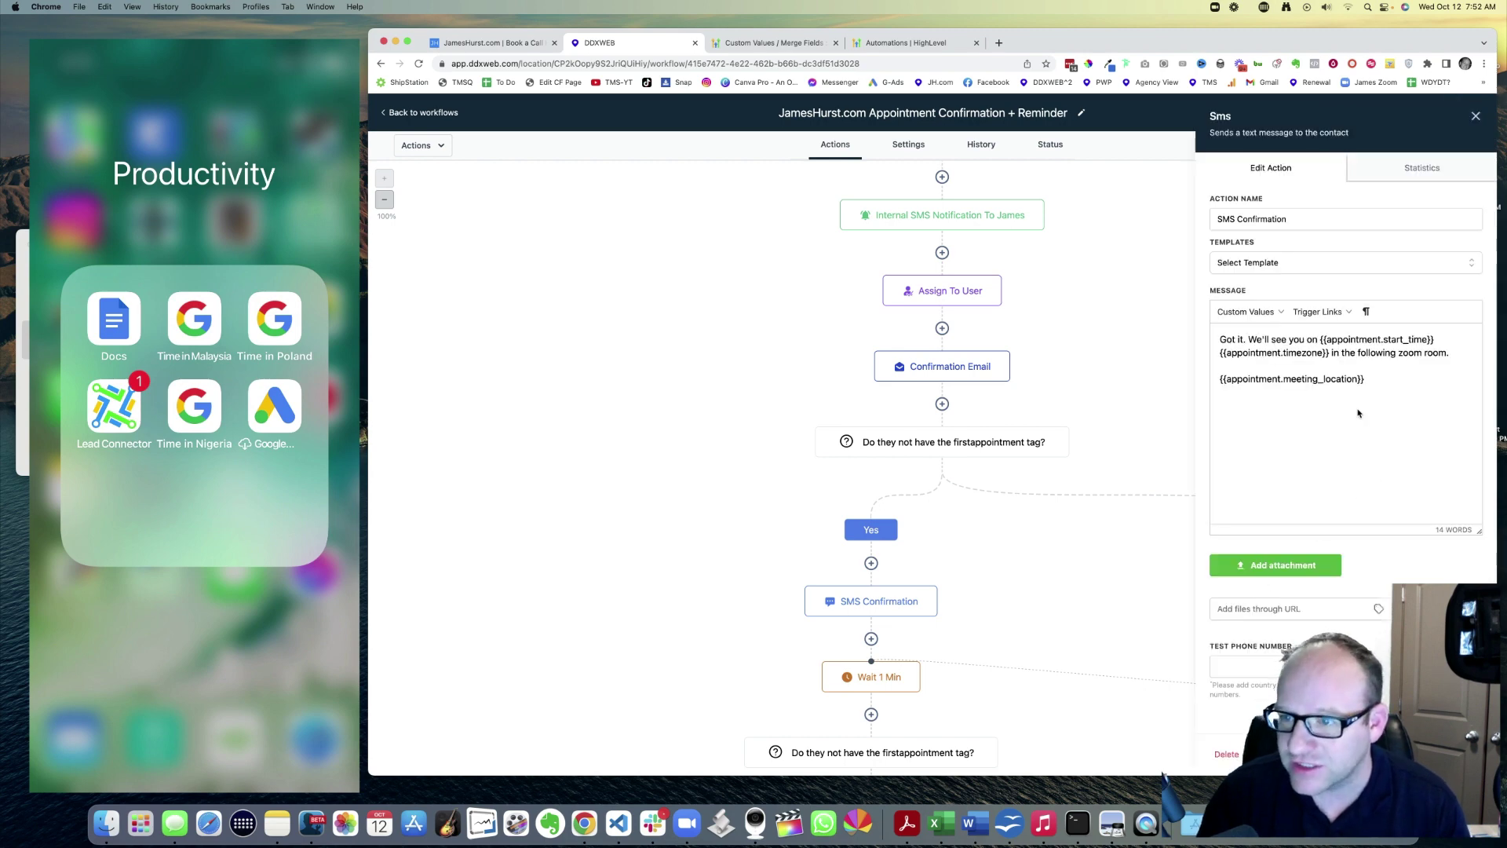
left_click_drag(1329, 353, 1295, 354)
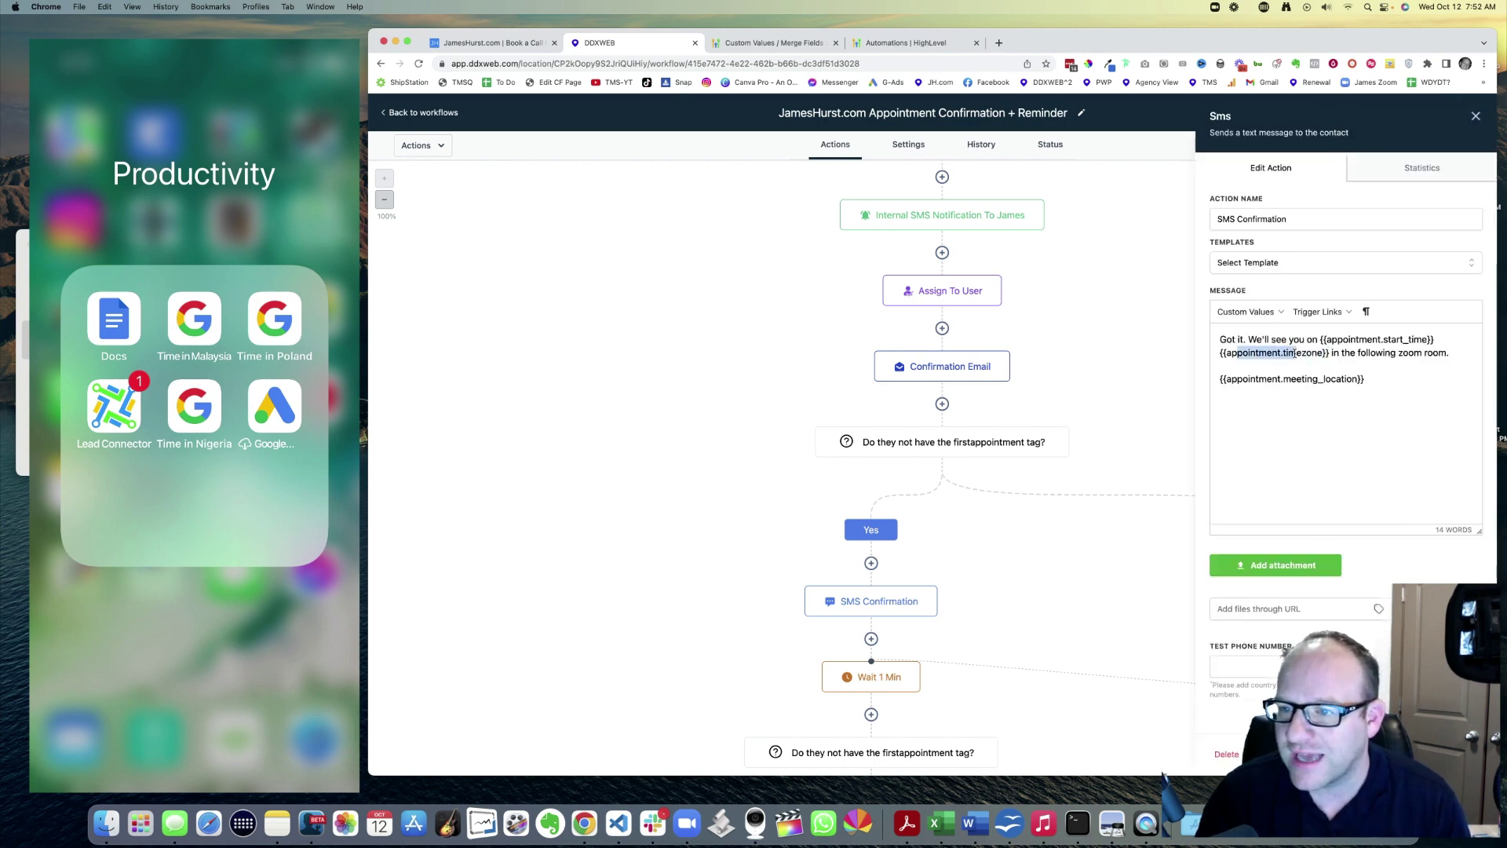
left_click(1136, 526)
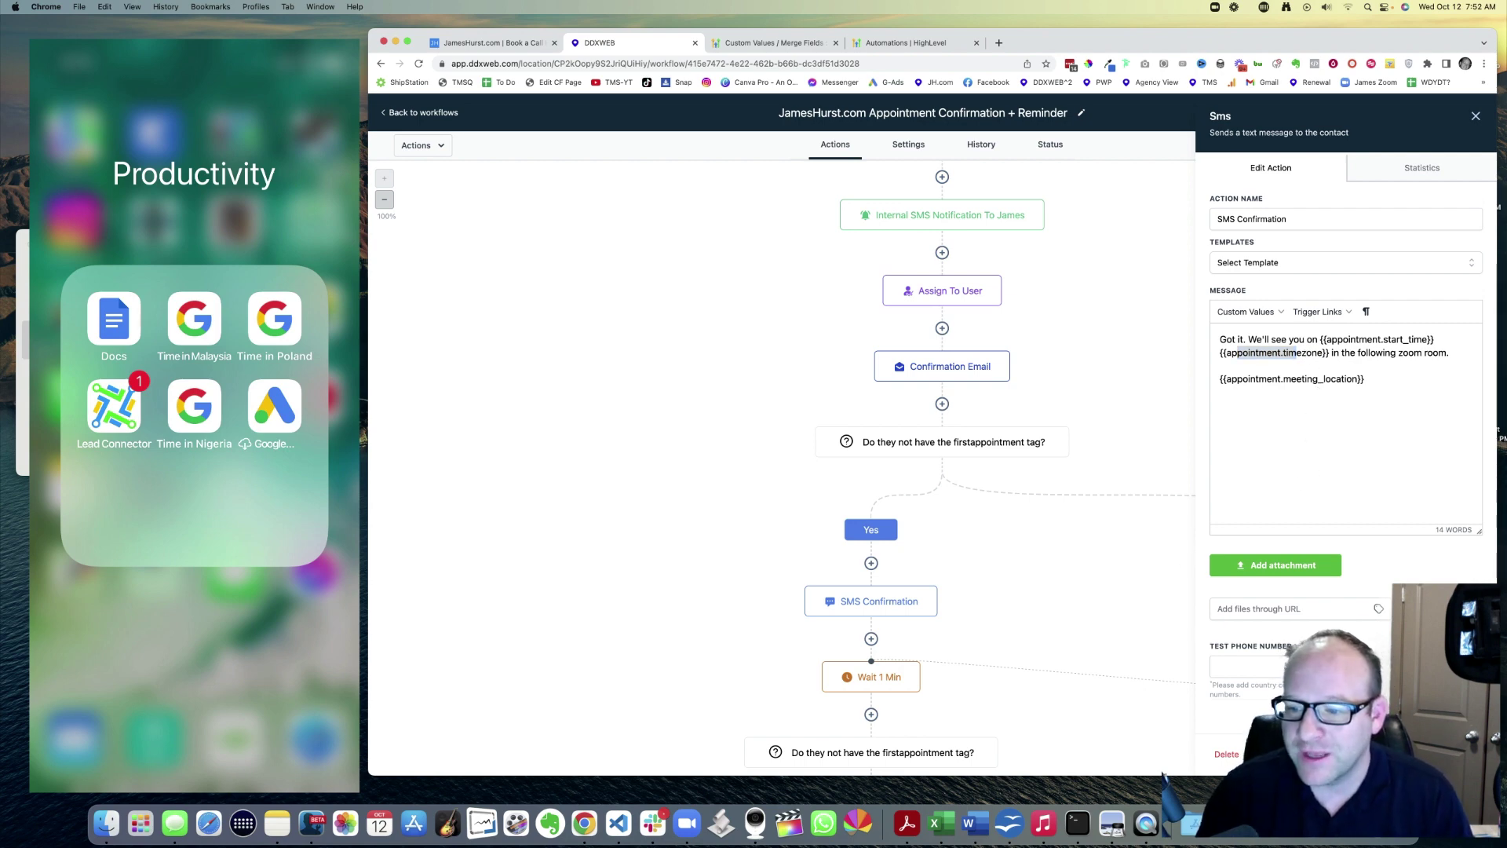
left_click(1107, 564)
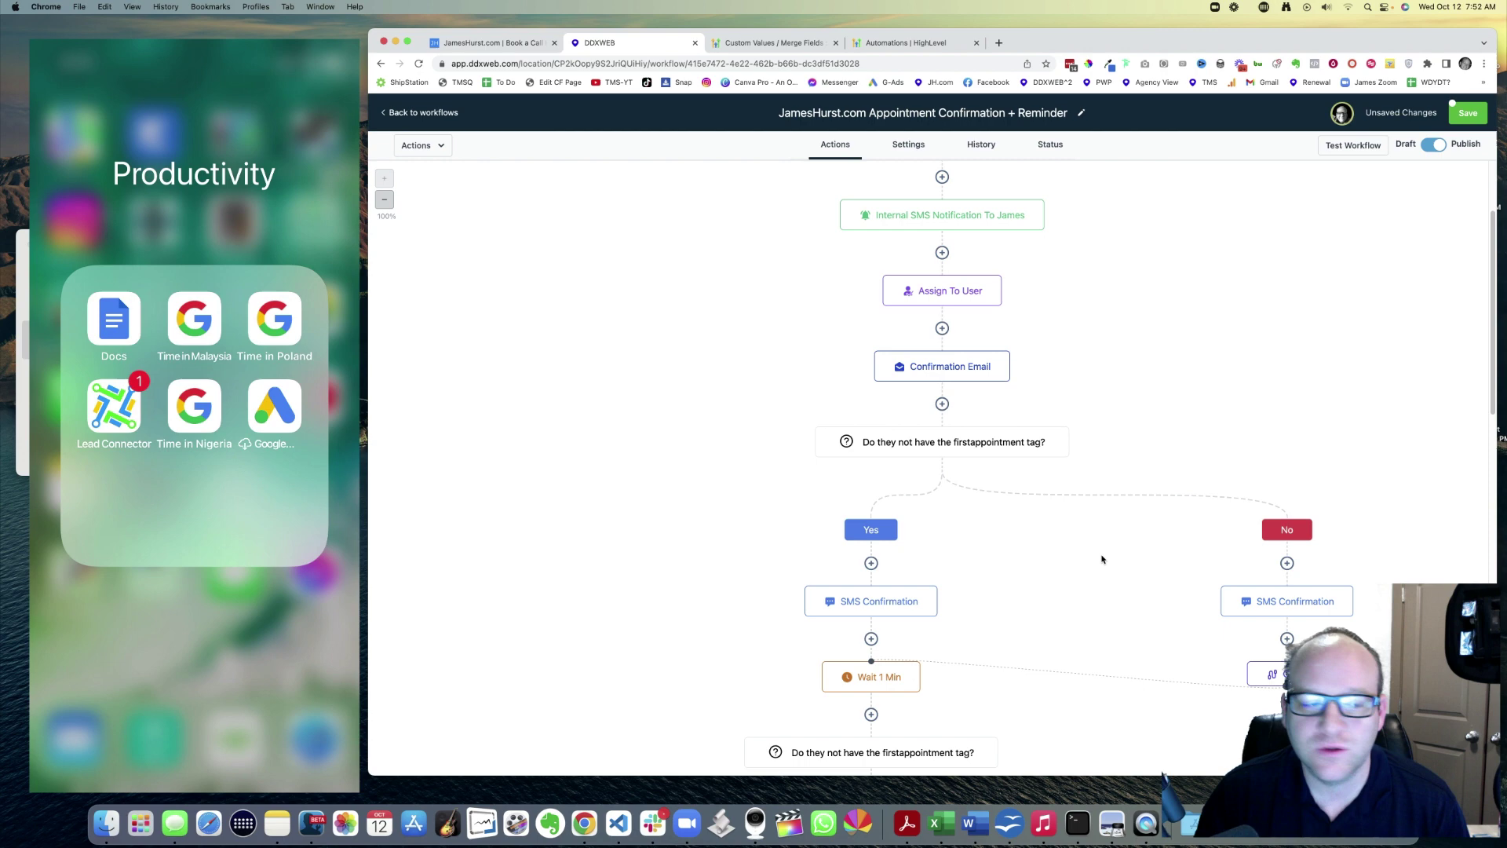
key("super+Tab")
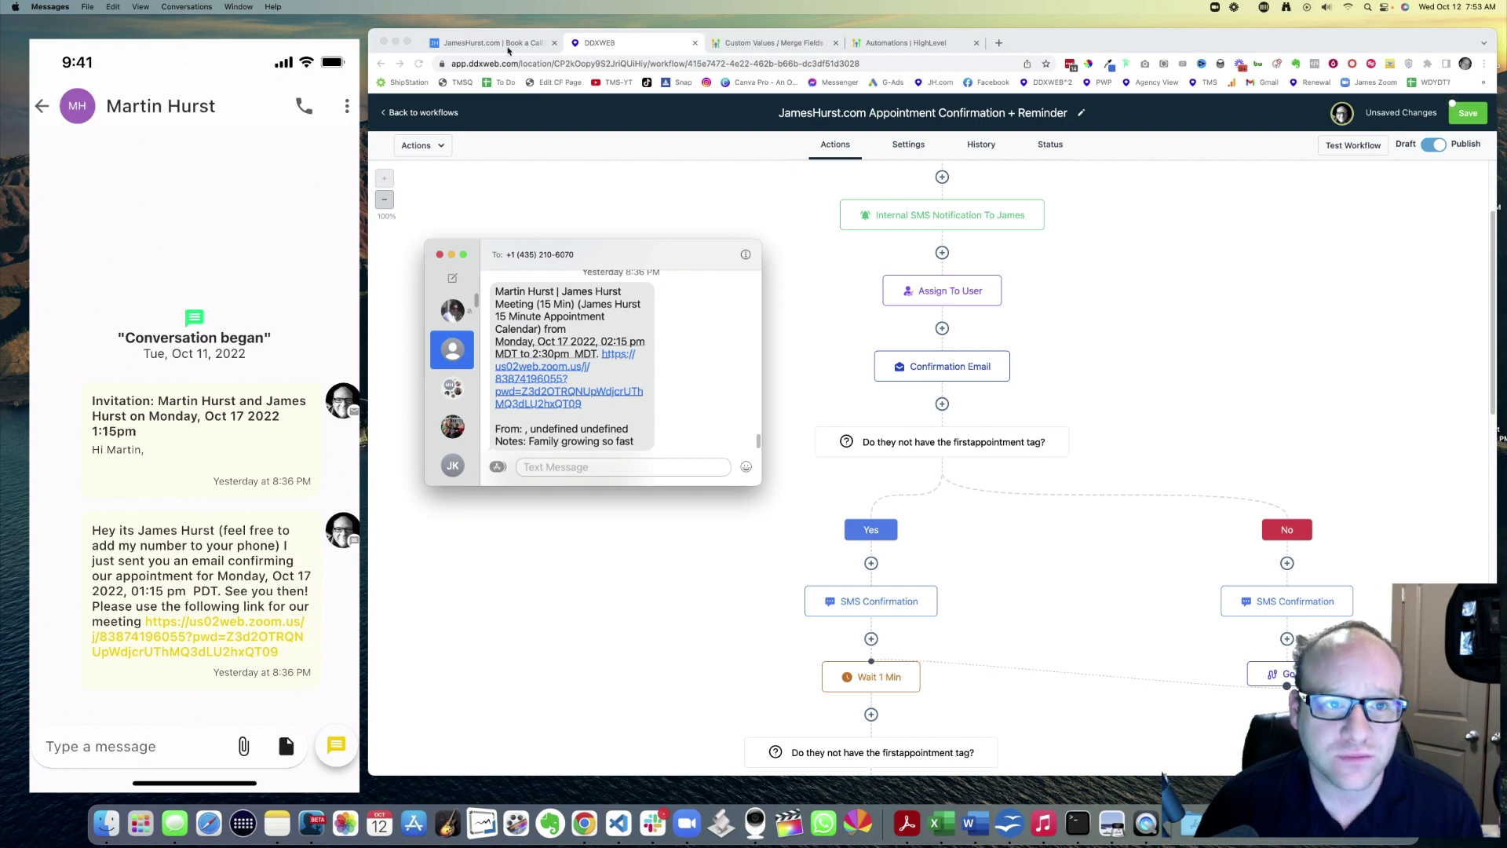
Step: Review the earlier confirmation texts in Messages, then return to the booking website
left_click(499, 45)
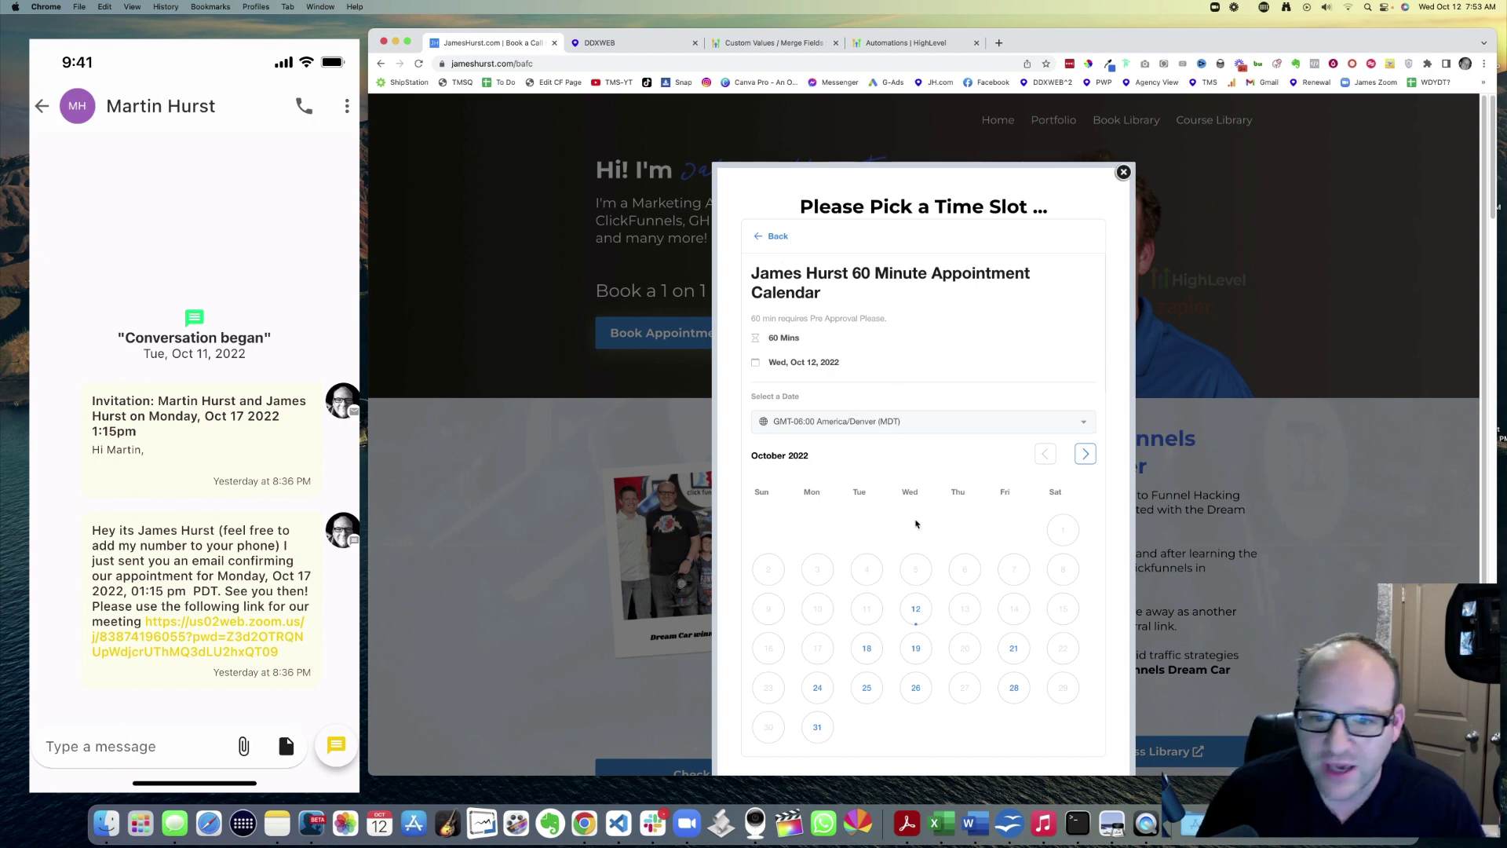
Step: Pick October 12, glance at the Automations ideas board, then go back and close the booking widget
left_click(918, 611)
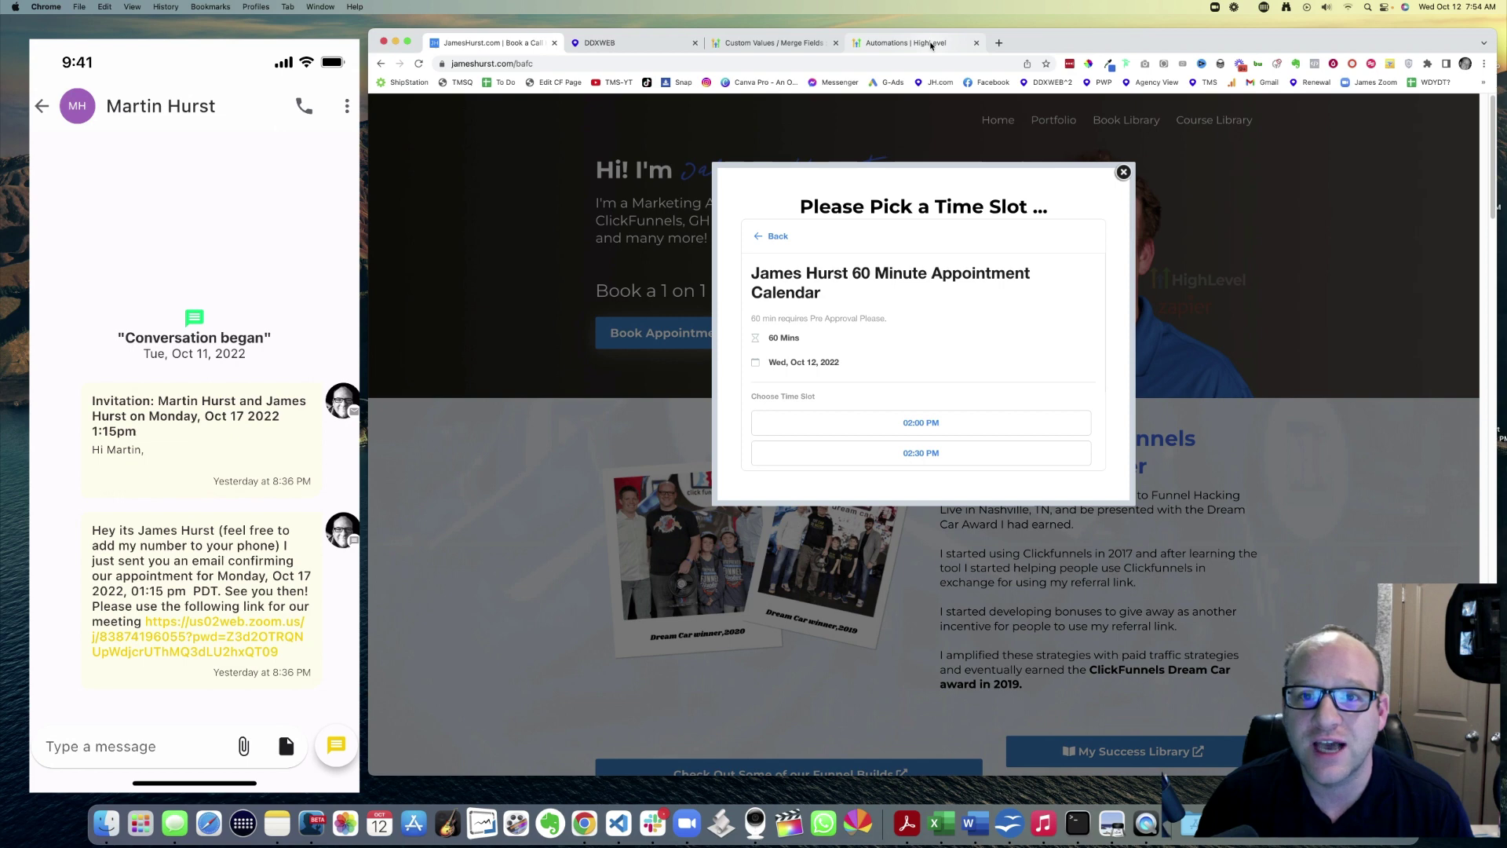
left_click(911, 42)
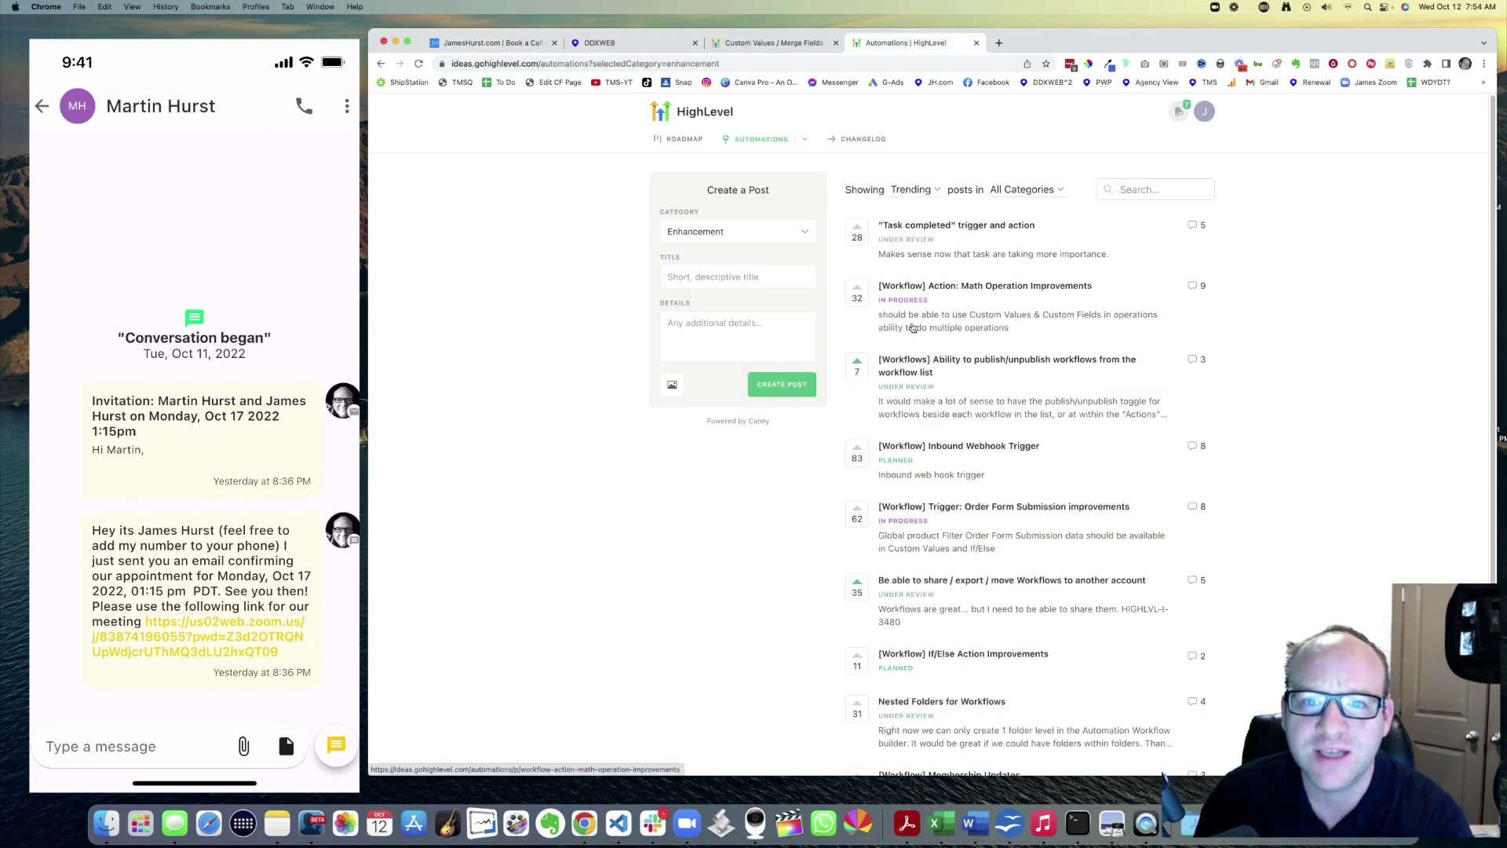
left_click(493, 42)
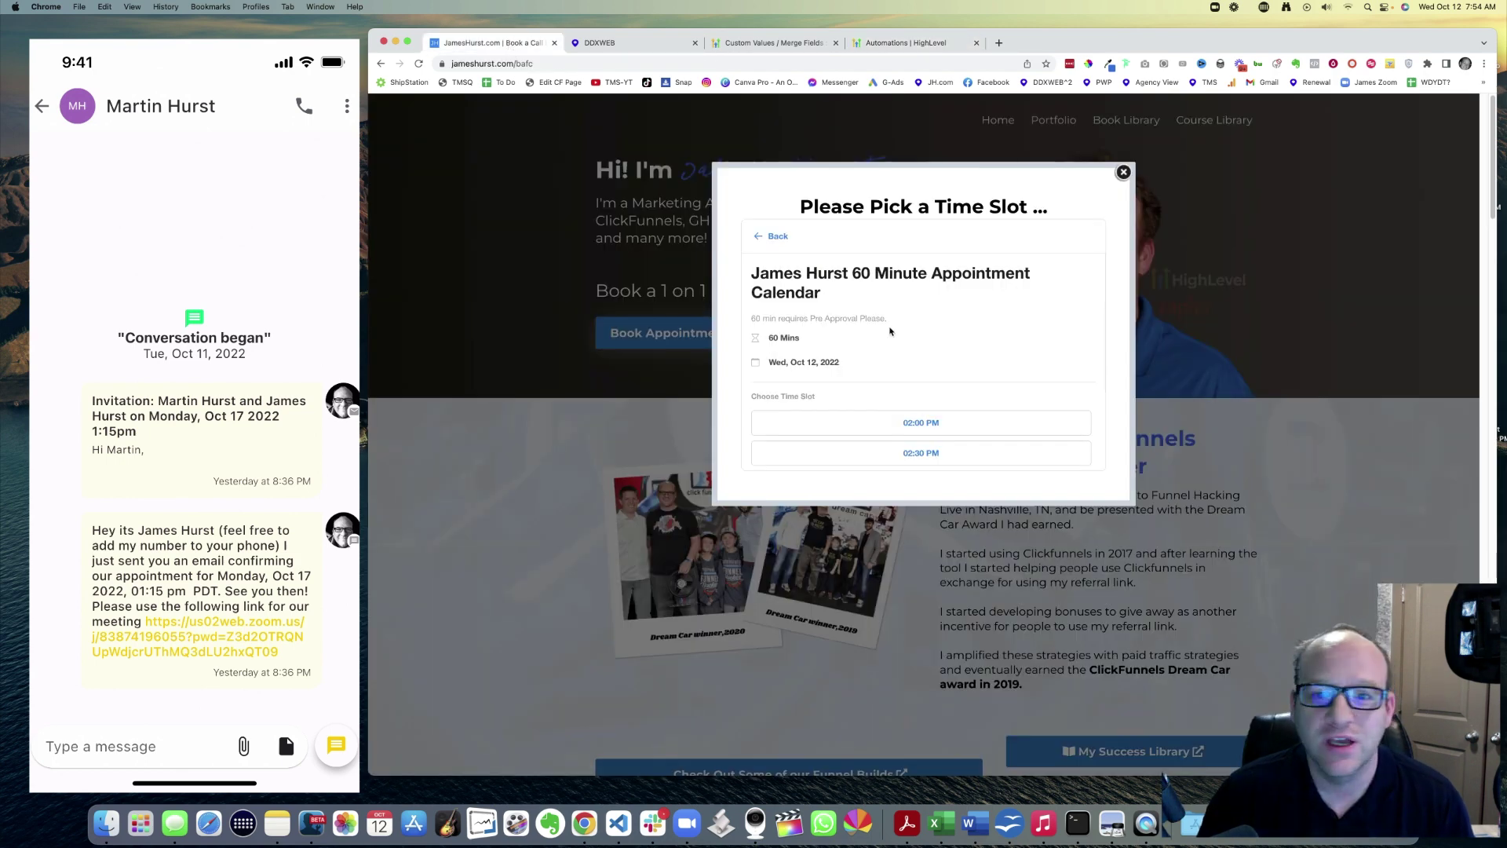
left_click(775, 237)
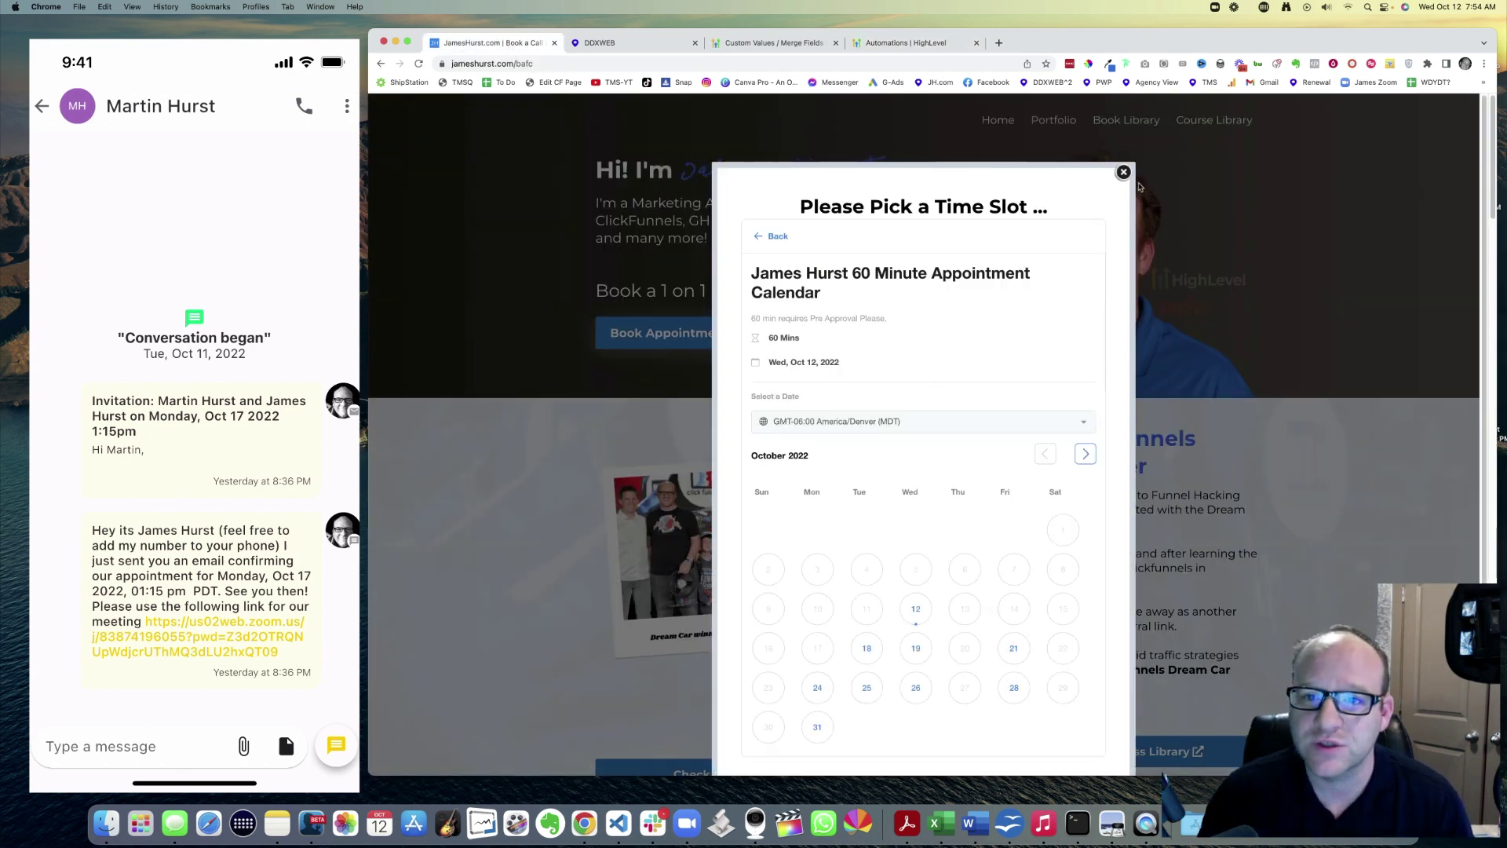
left_click(1122, 172)
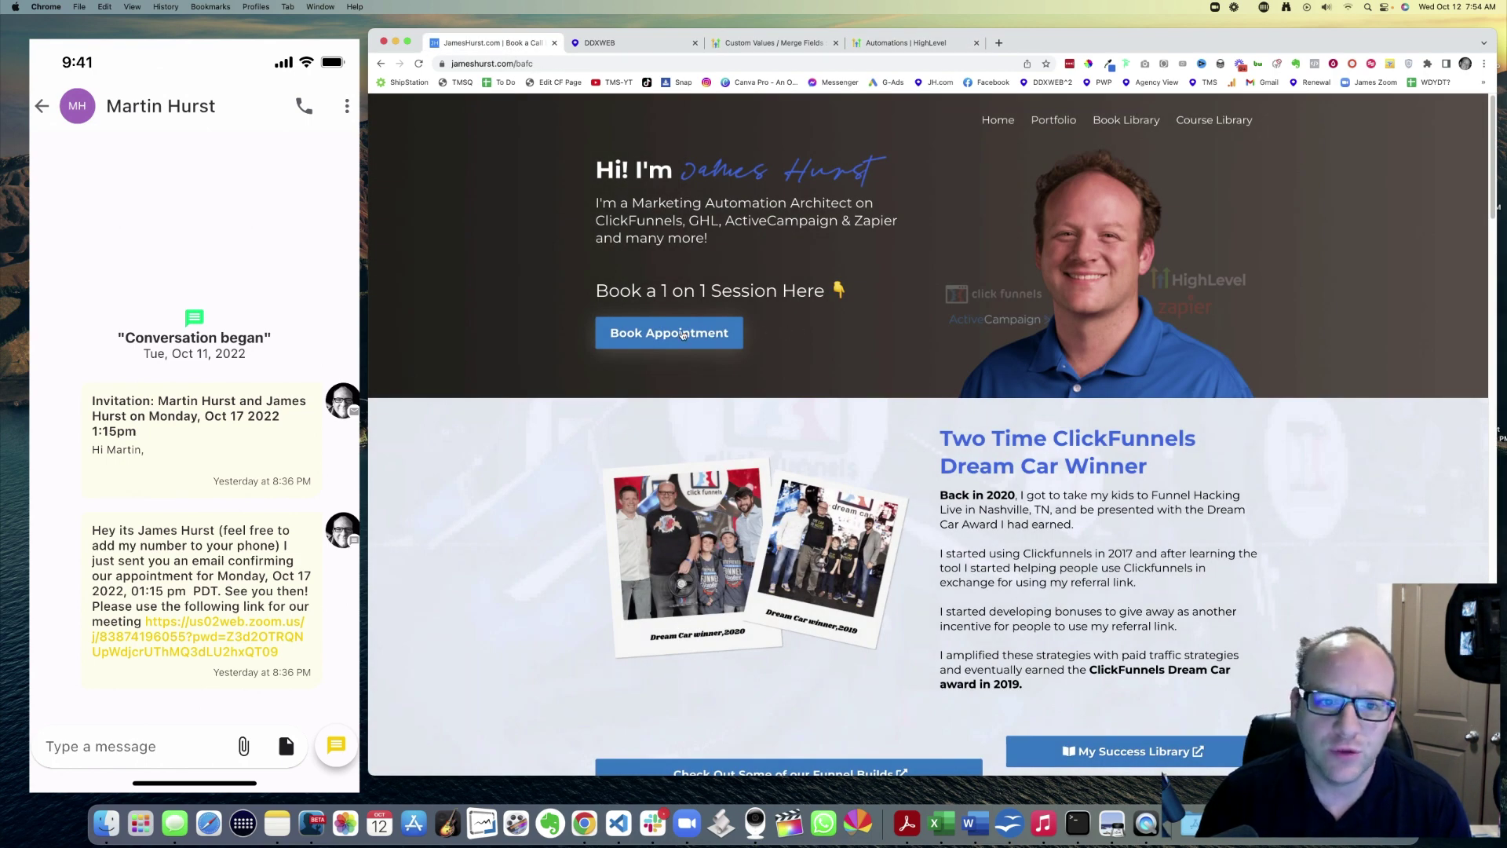
Step: Reopen the booking widget and review the timezone list, keeping America/Denver (MDT)
left_click(682, 333)
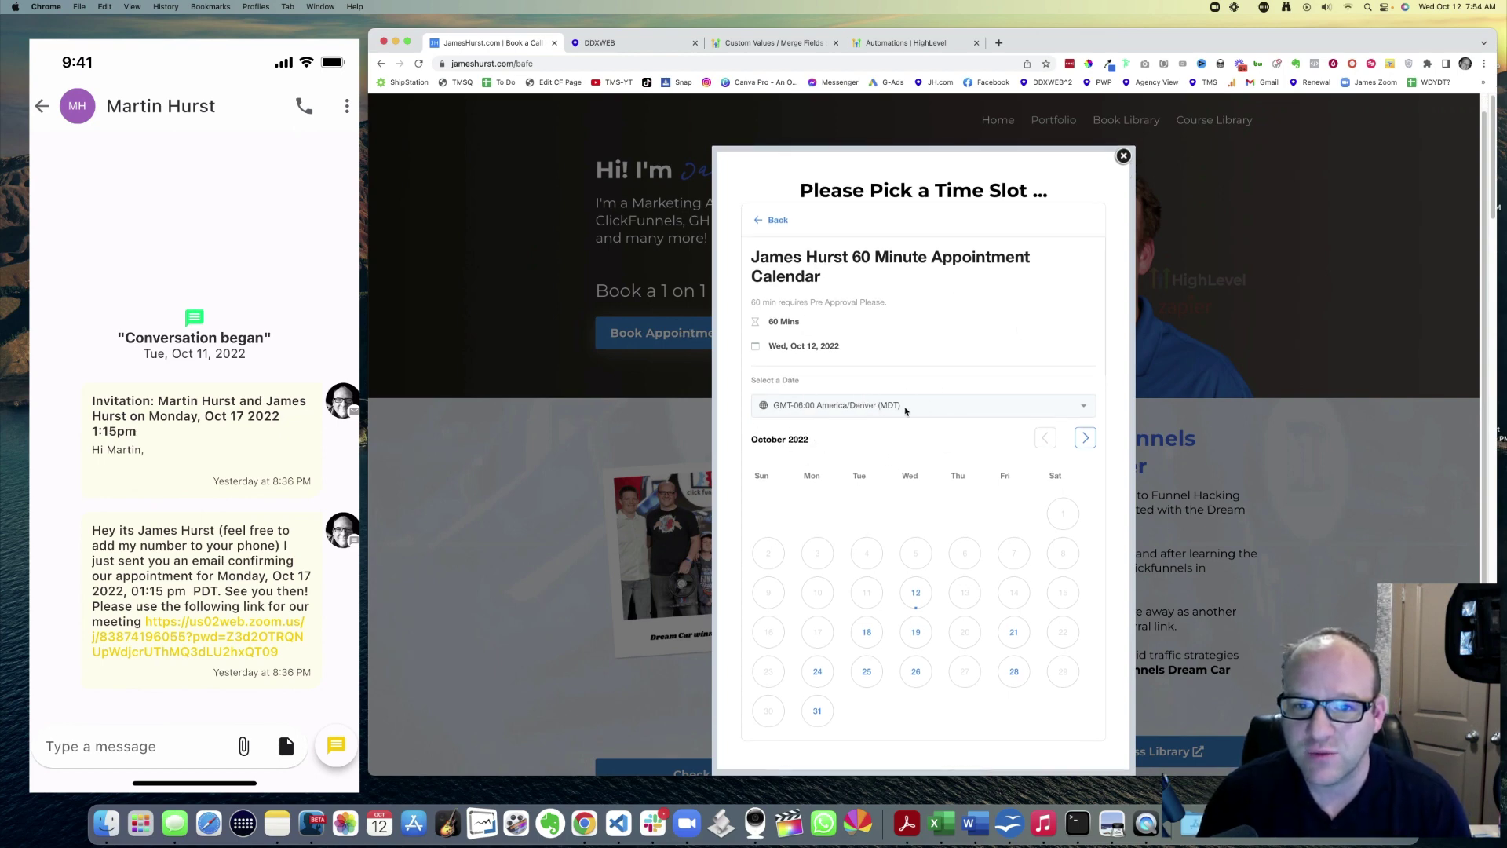
left_click(916, 408)
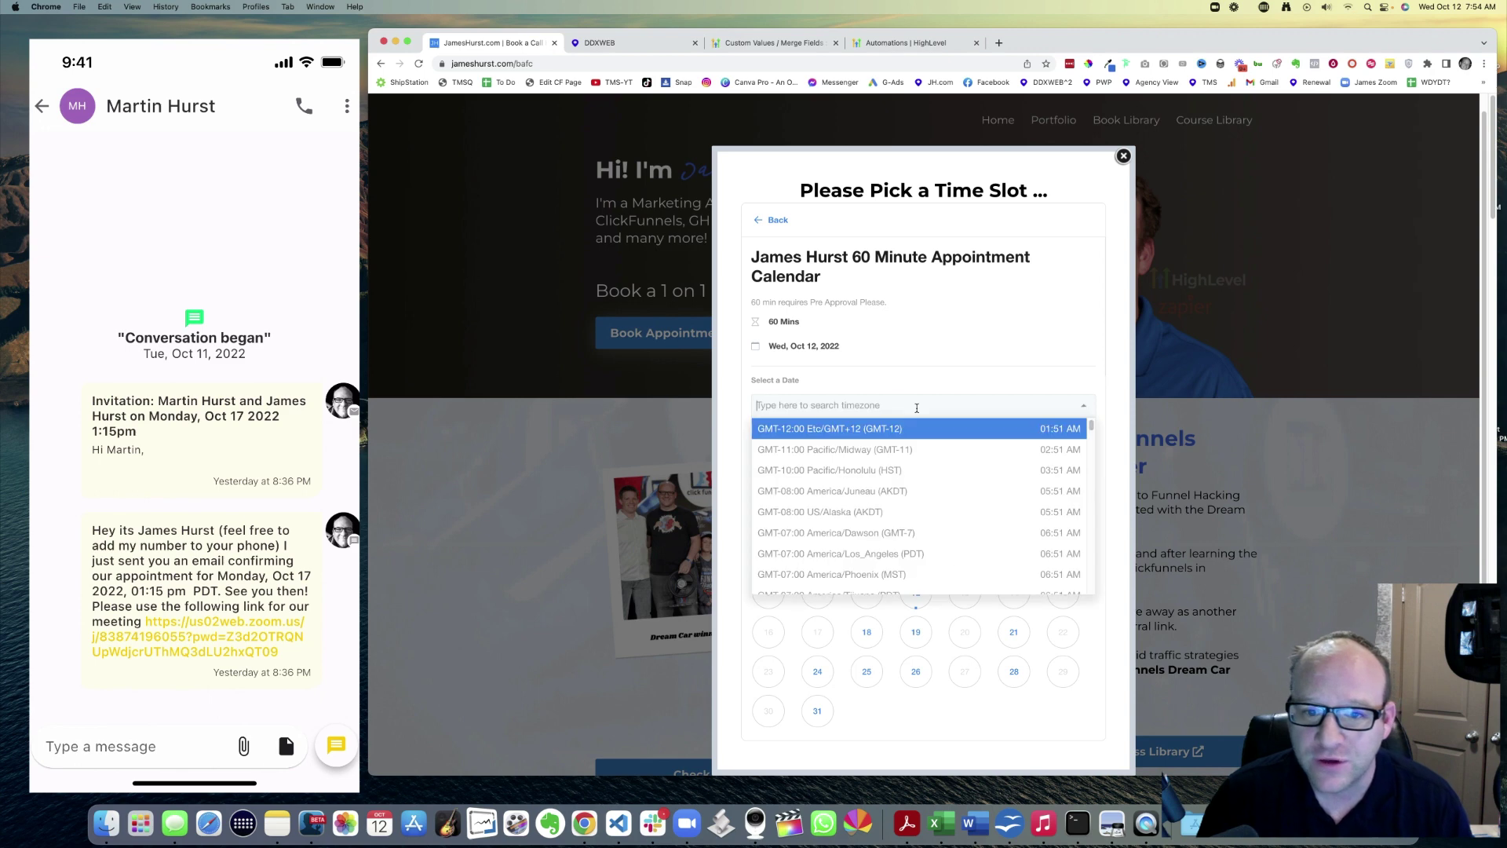
left_click(932, 348)
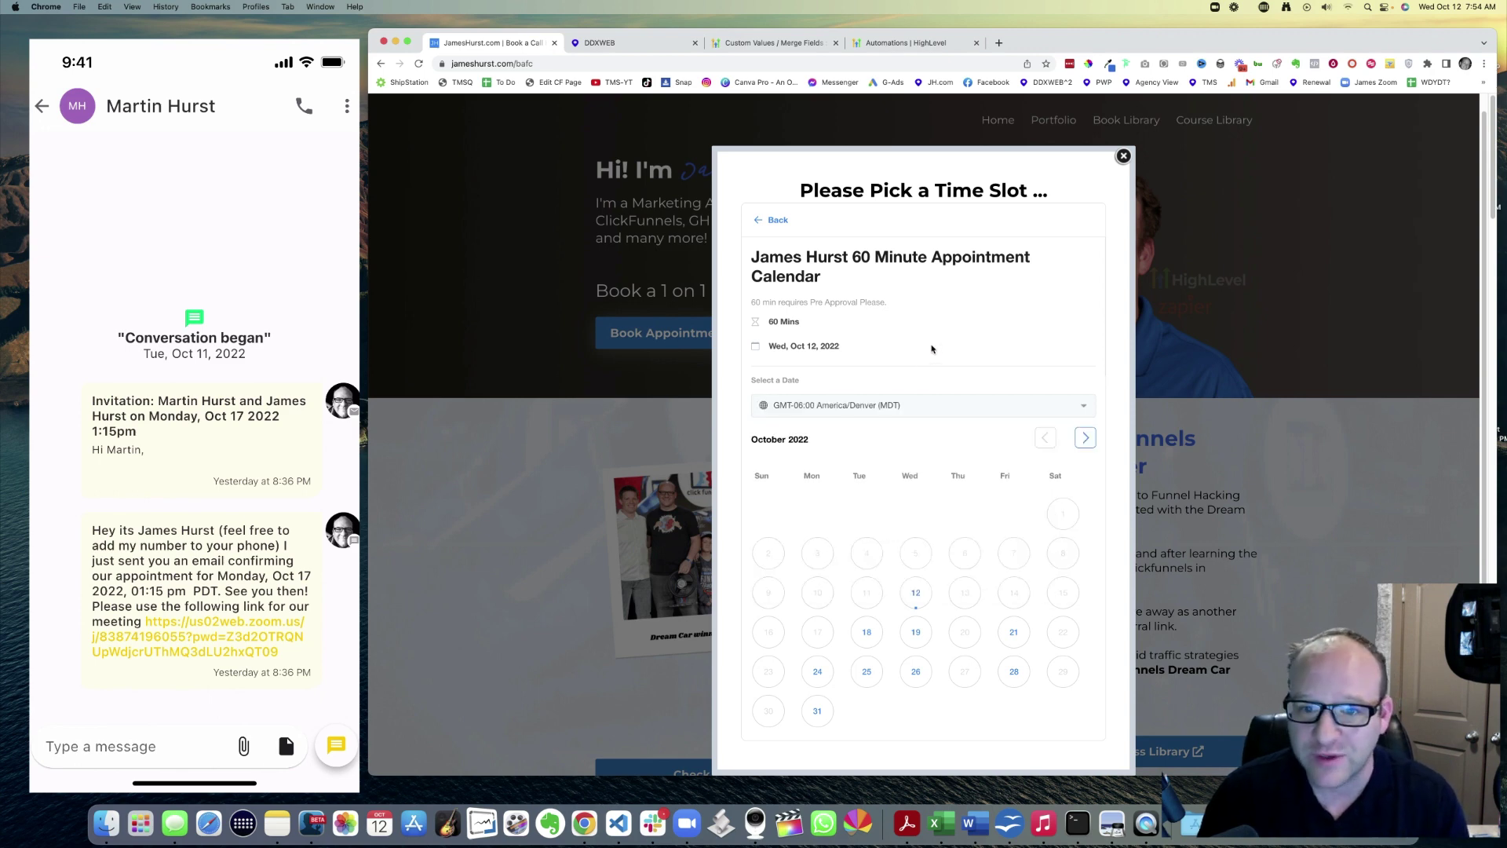
left_click(937, 411)
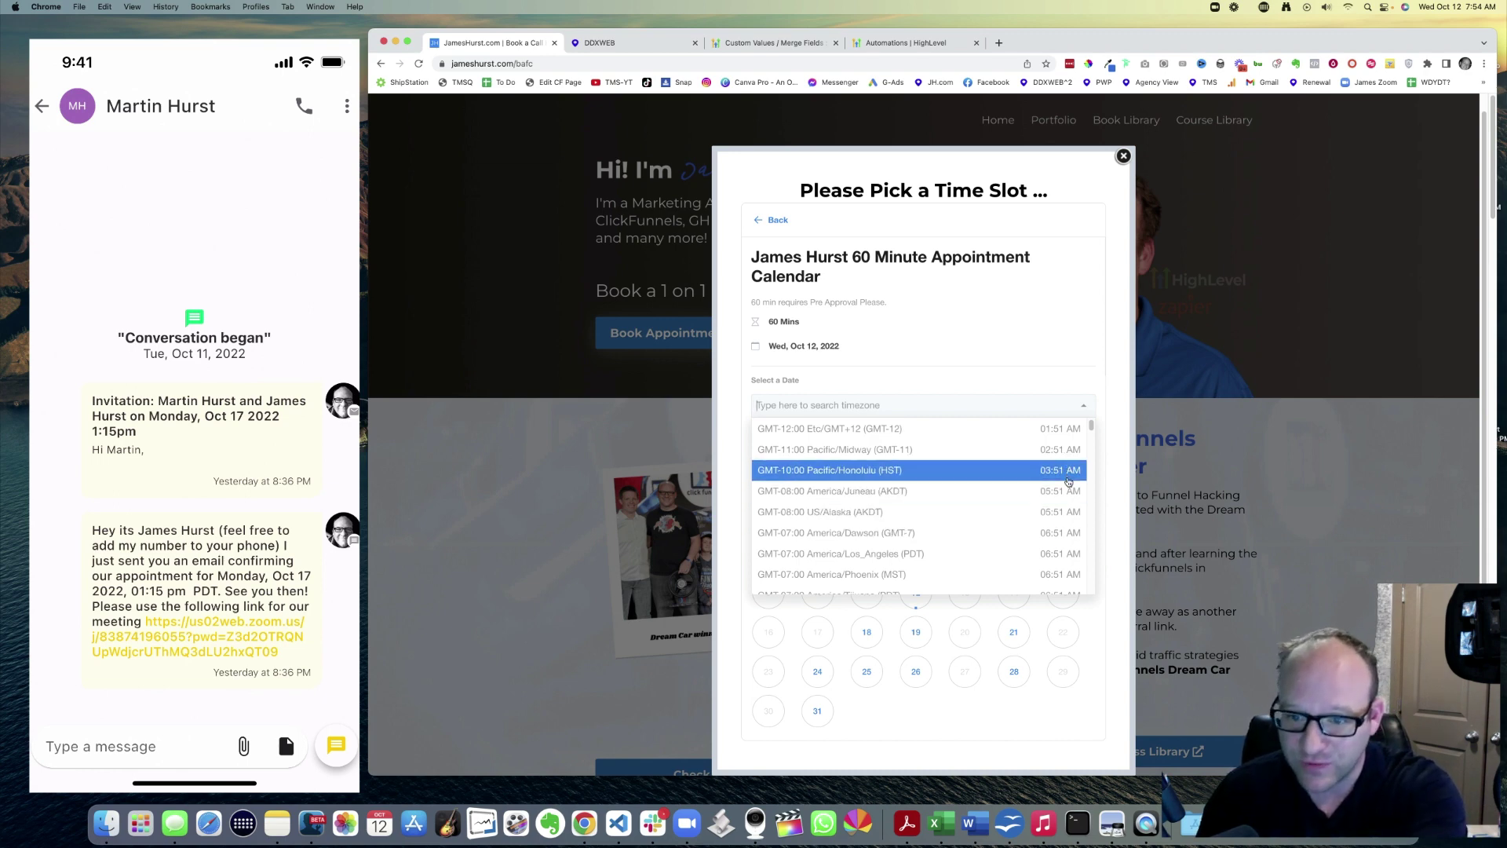
left_click(977, 375)
scroll(966, 439, "down", 2)
scroll(910, 446, "down", 1)
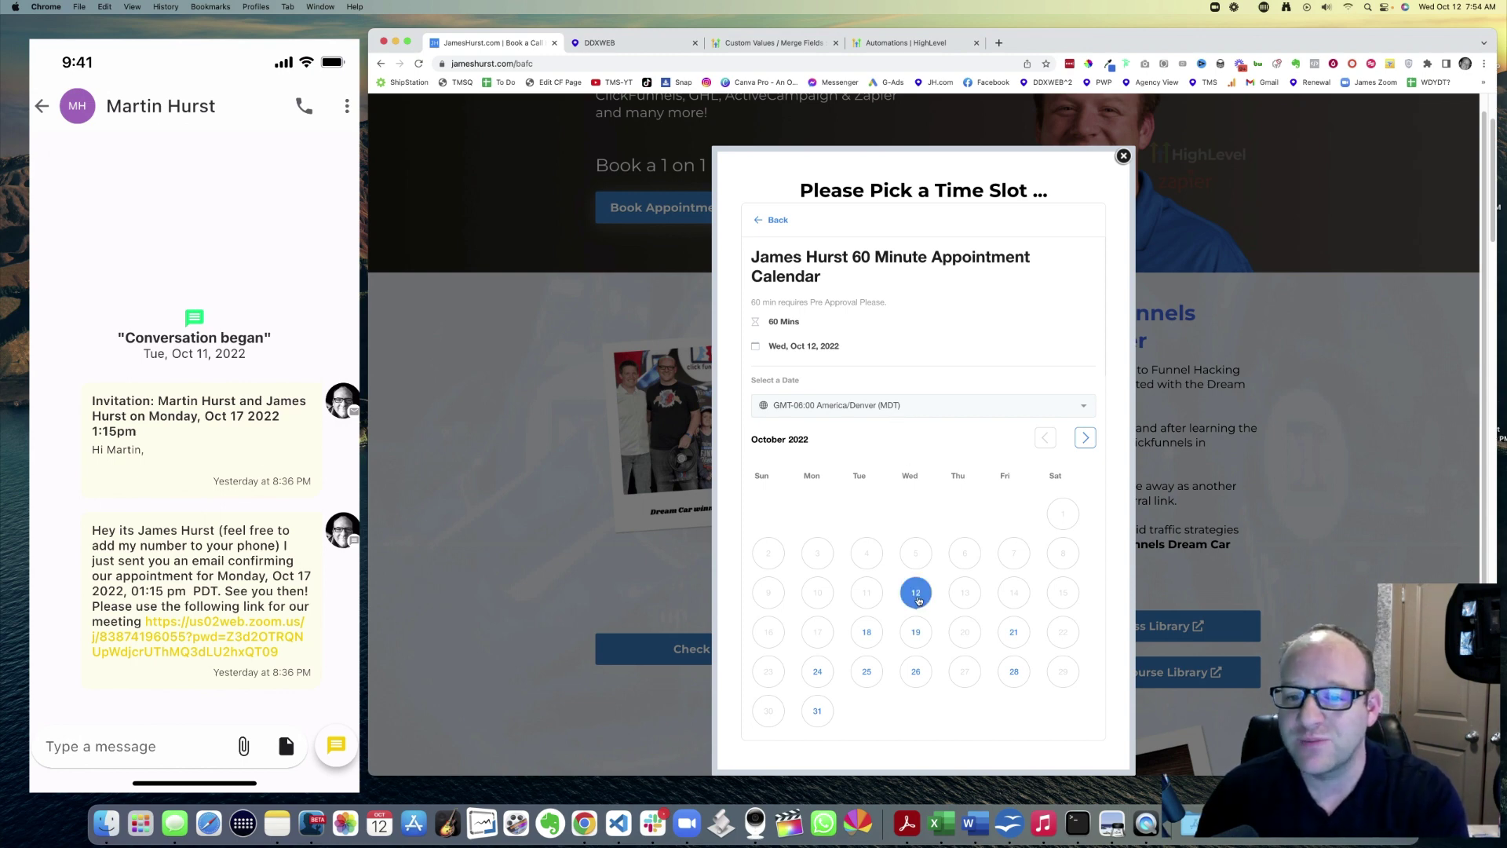
left_click(906, 408)
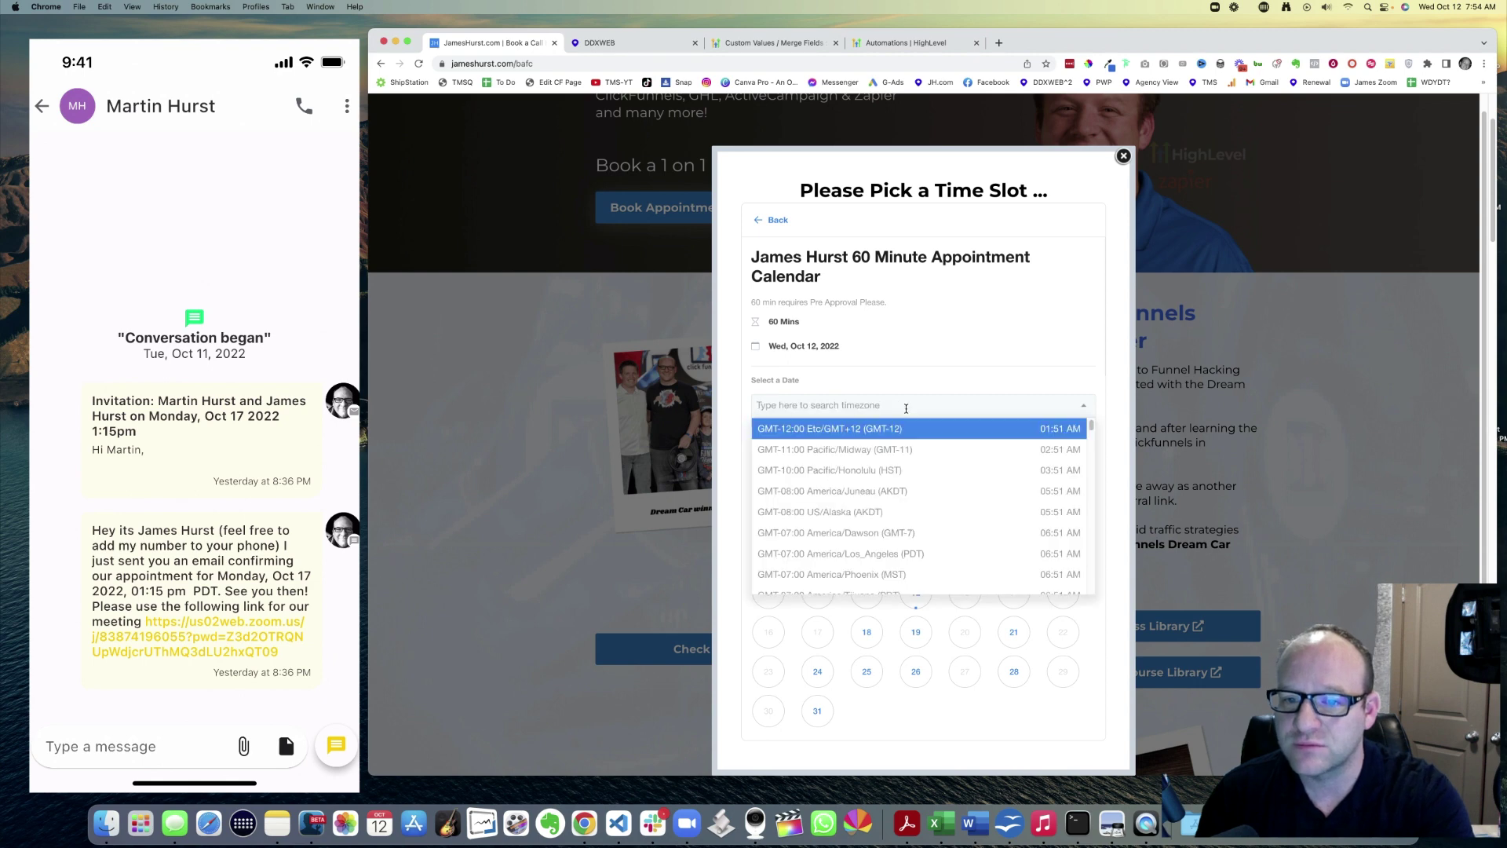
left_click(920, 380)
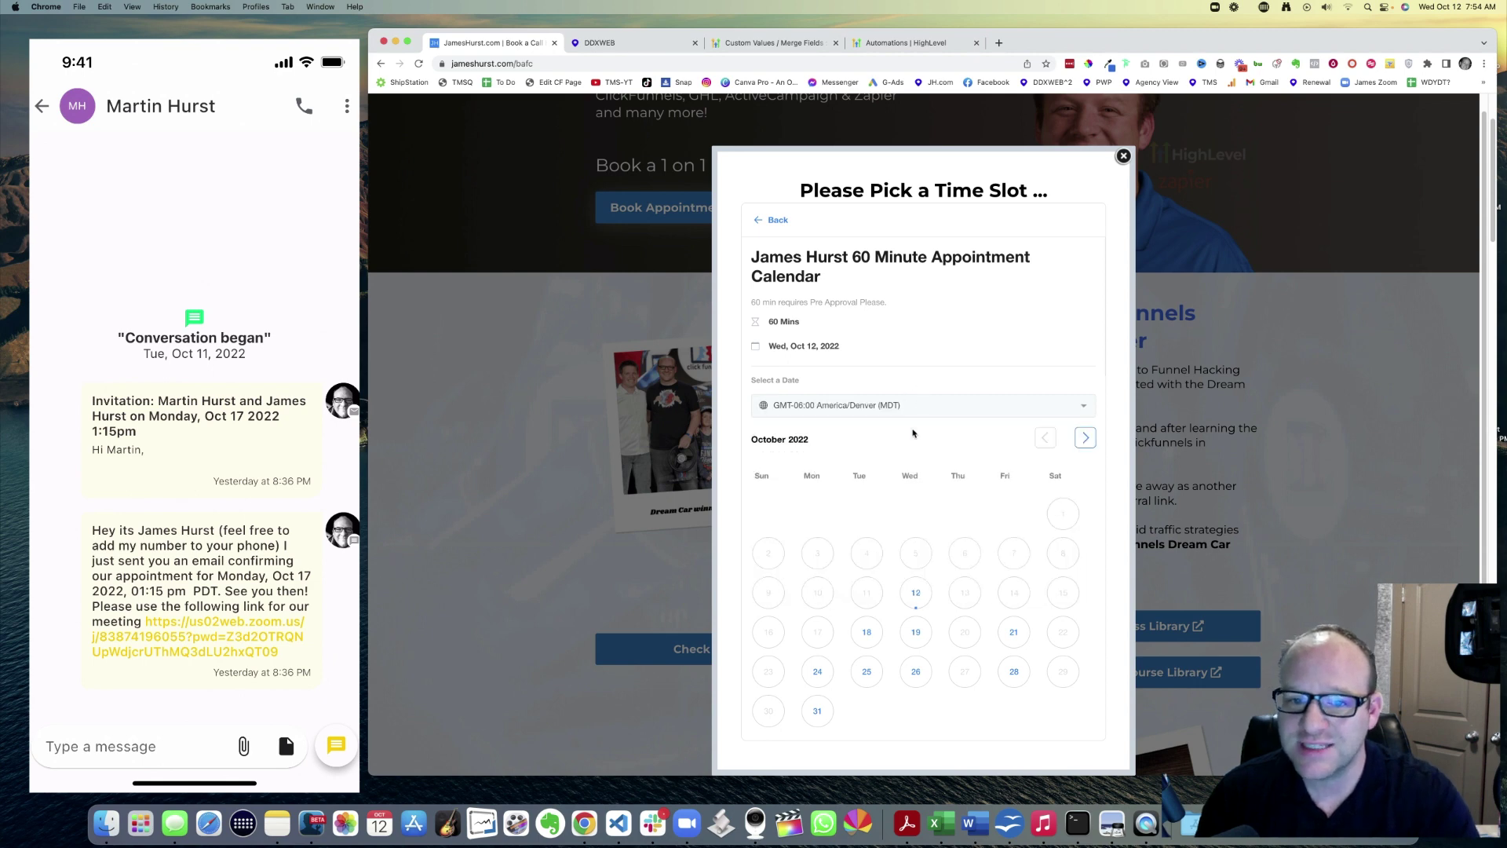
Step: Select Wed, Oct 12, 2022 on the 60-minute calendar to show its time slots
left_click(915, 595)
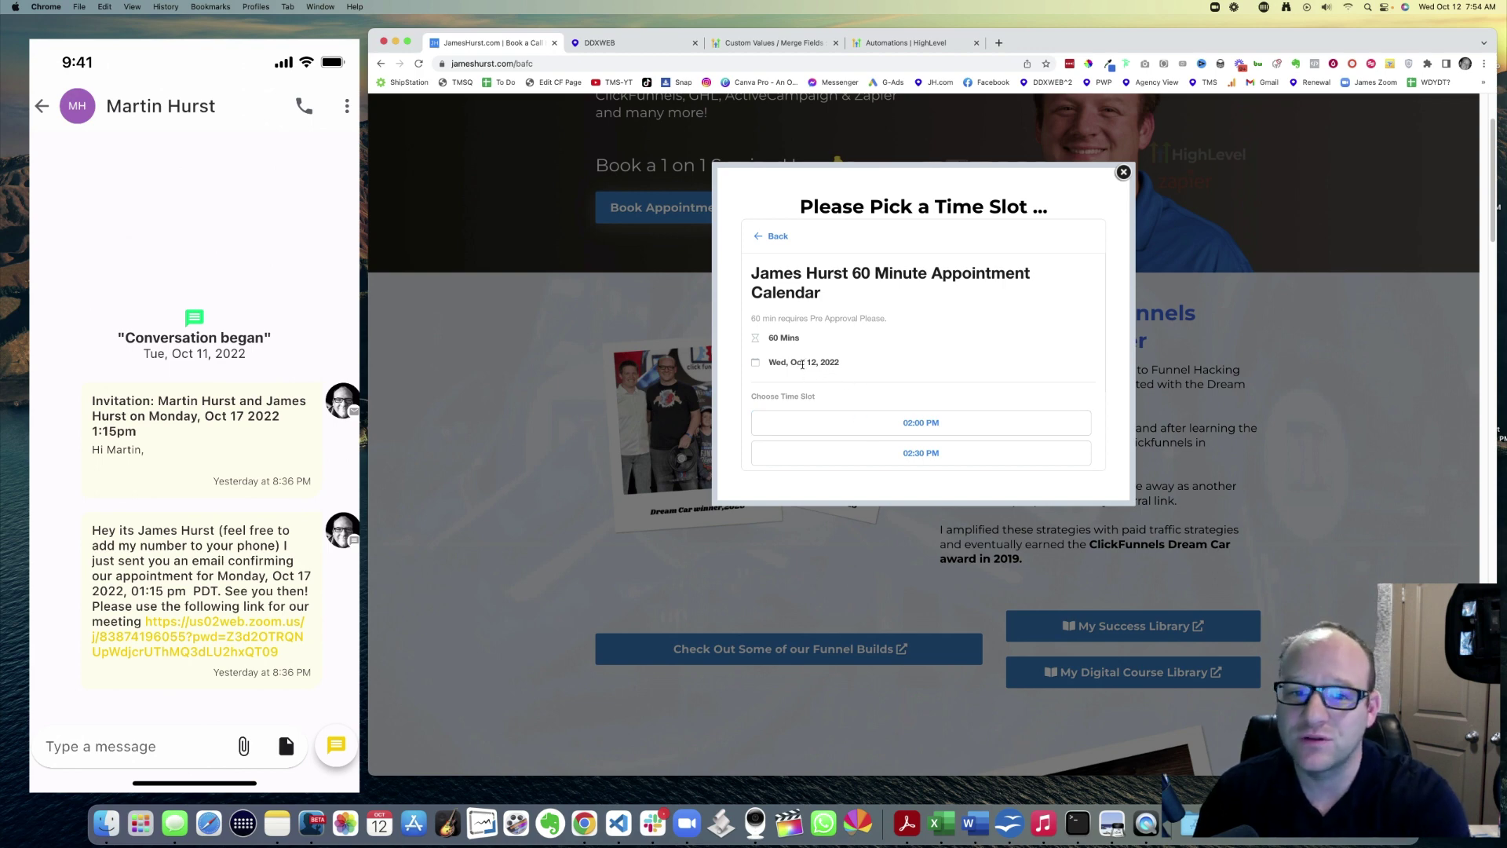
left_click_drag(773, 338, 876, 367)
left_click(844, 366)
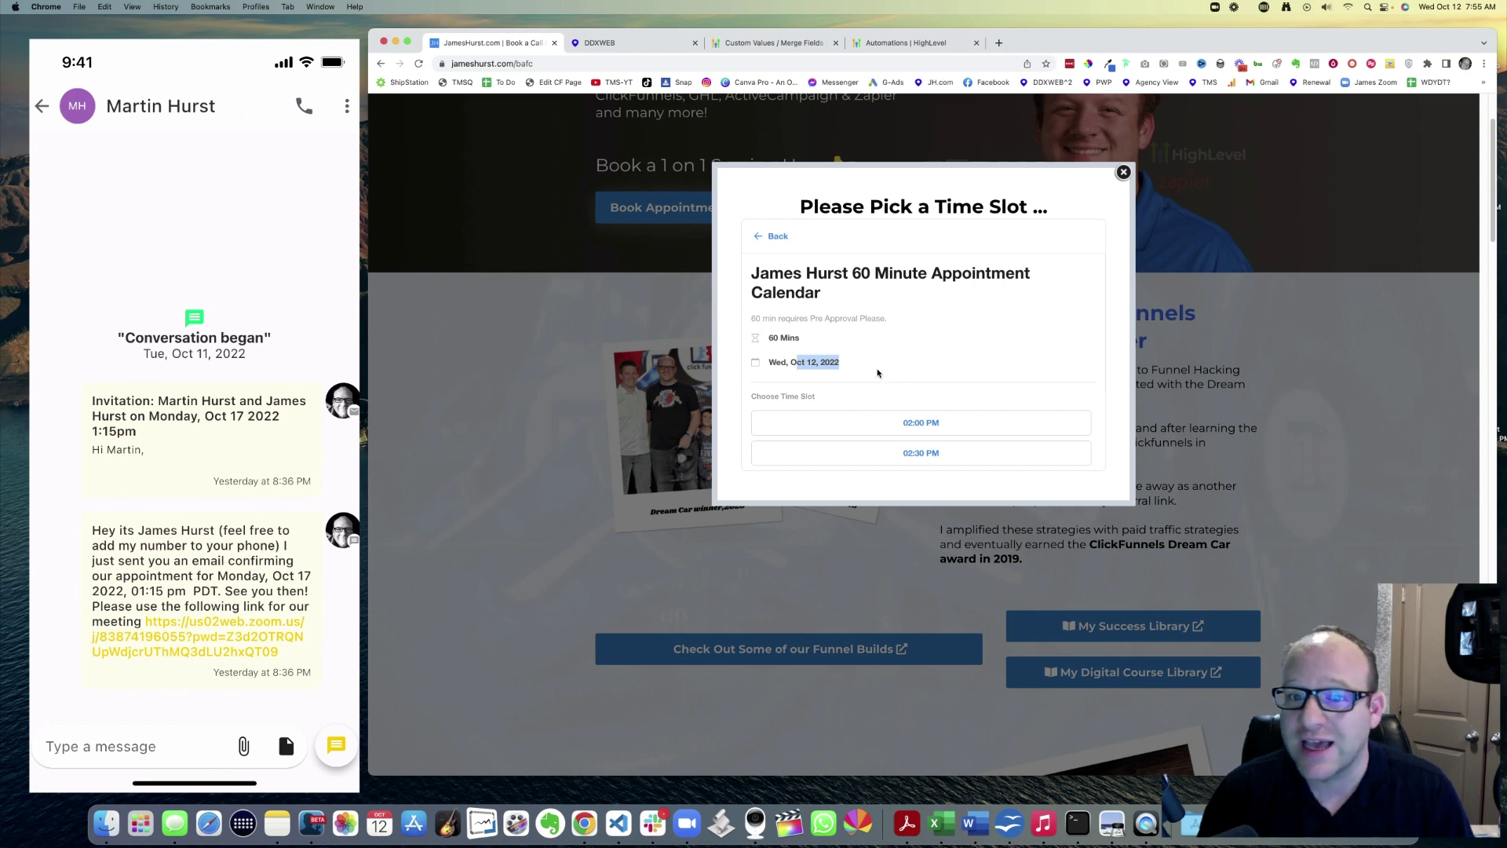
Step: Choose the 02:00 PM – 03:00 PM slot and open the booking form
left_click(911, 427)
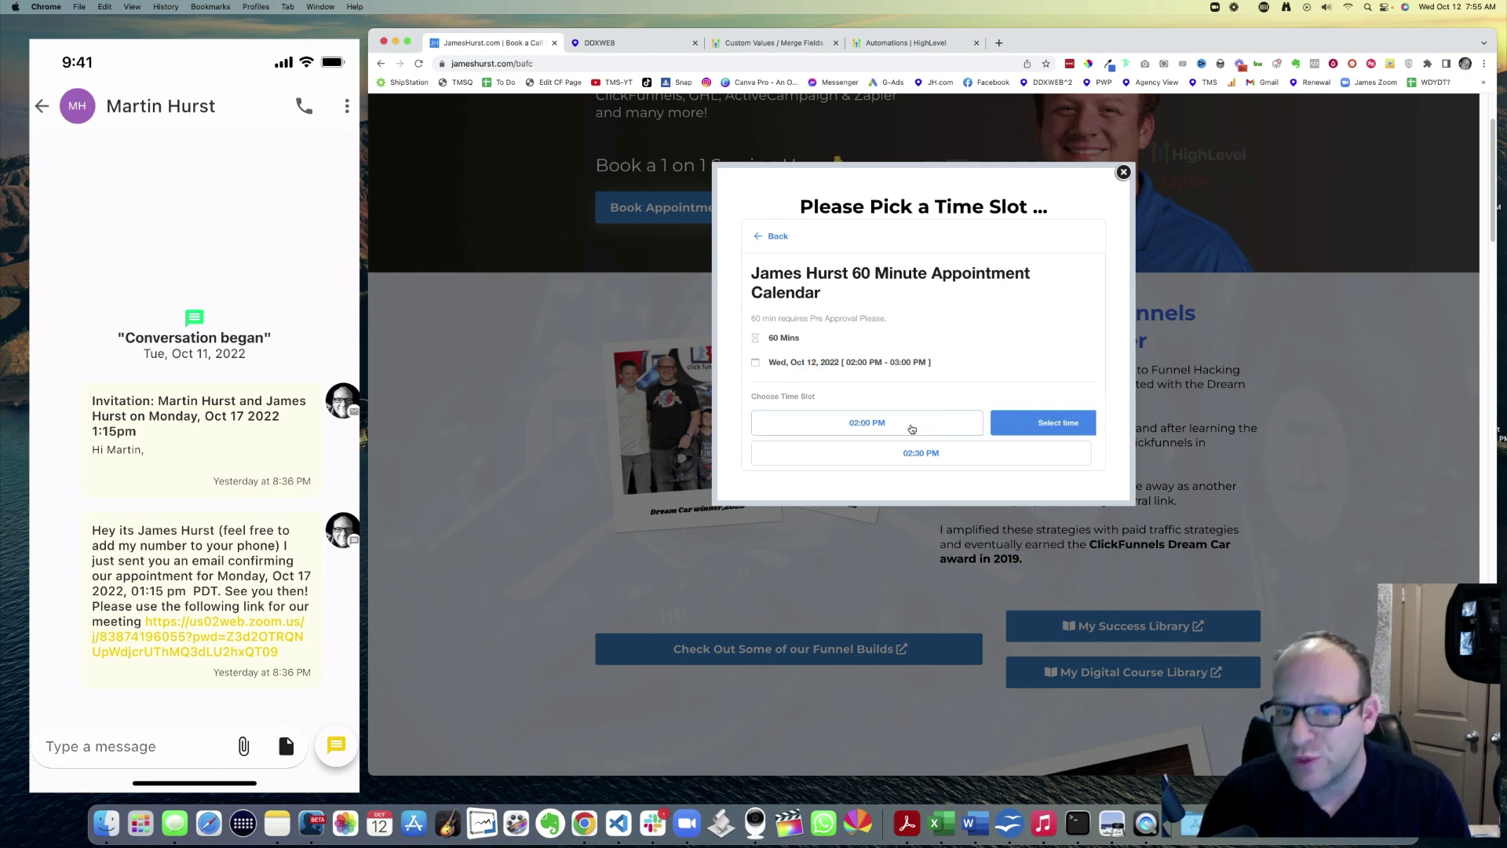
left_click_drag(825, 363, 934, 366)
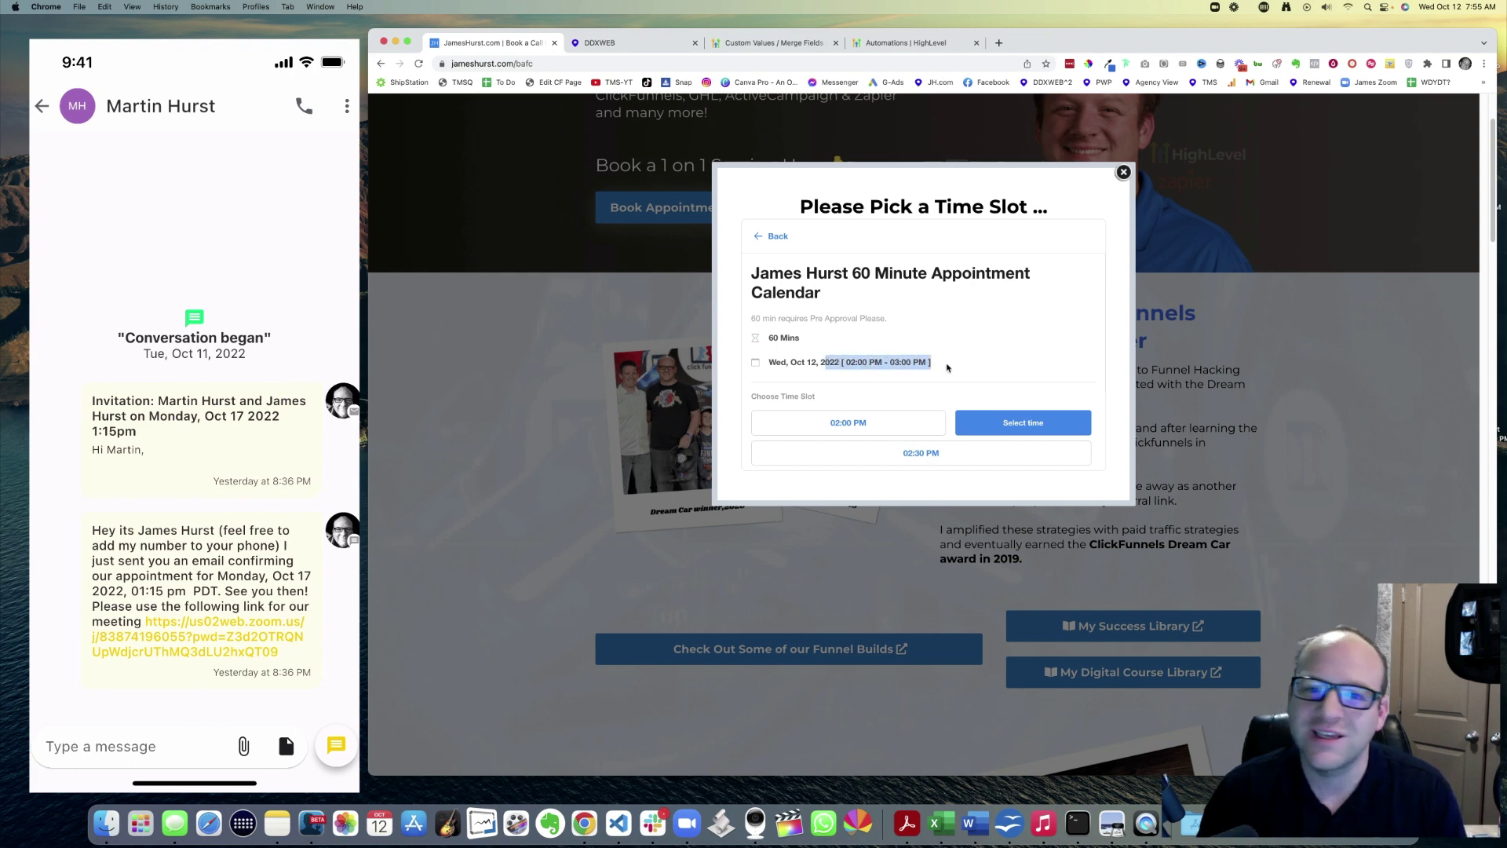
left_click(947, 367)
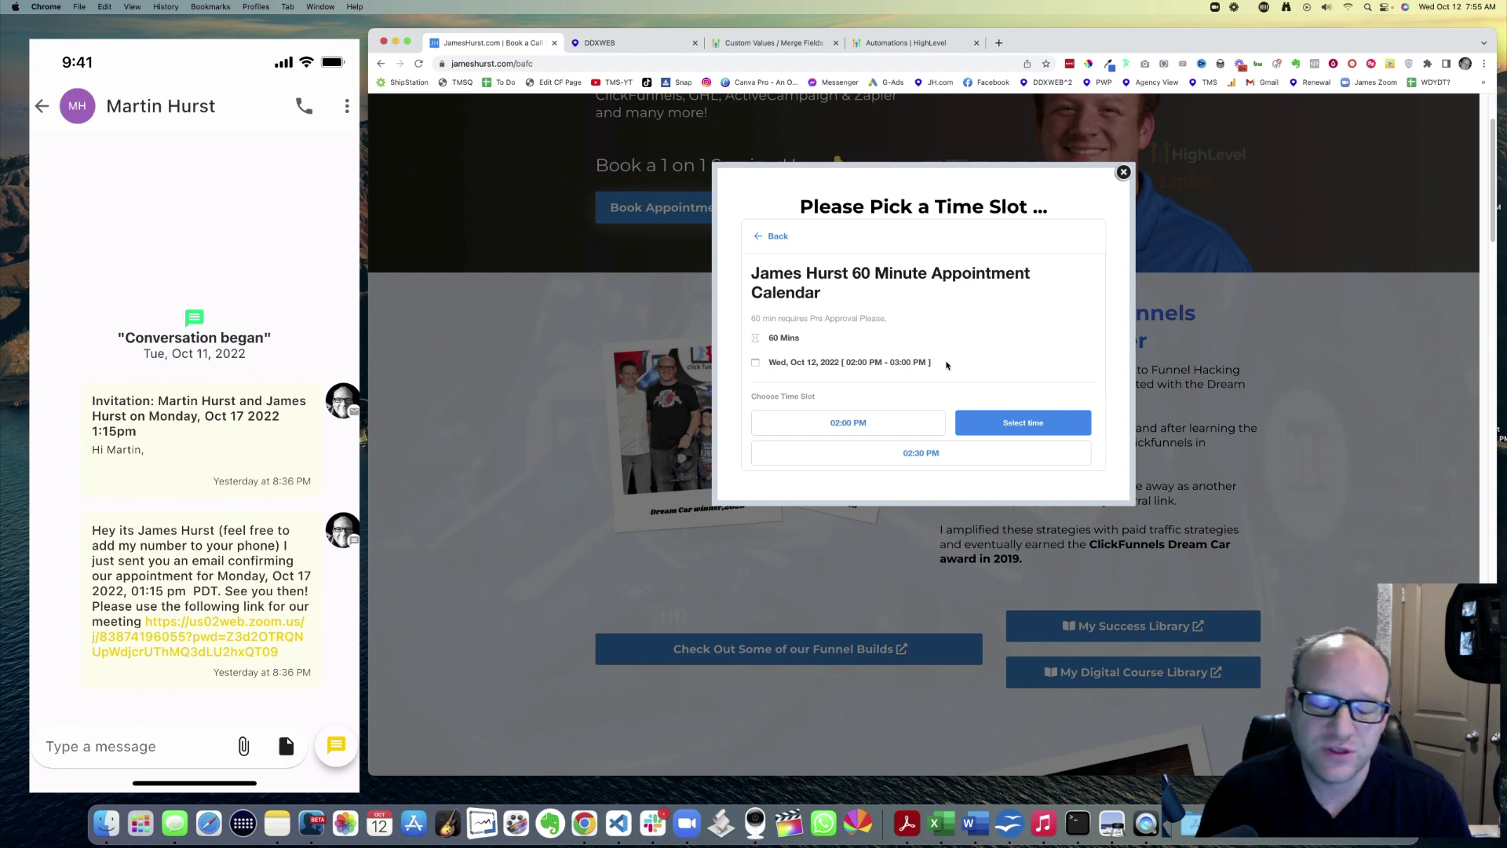
left_click(1017, 427)
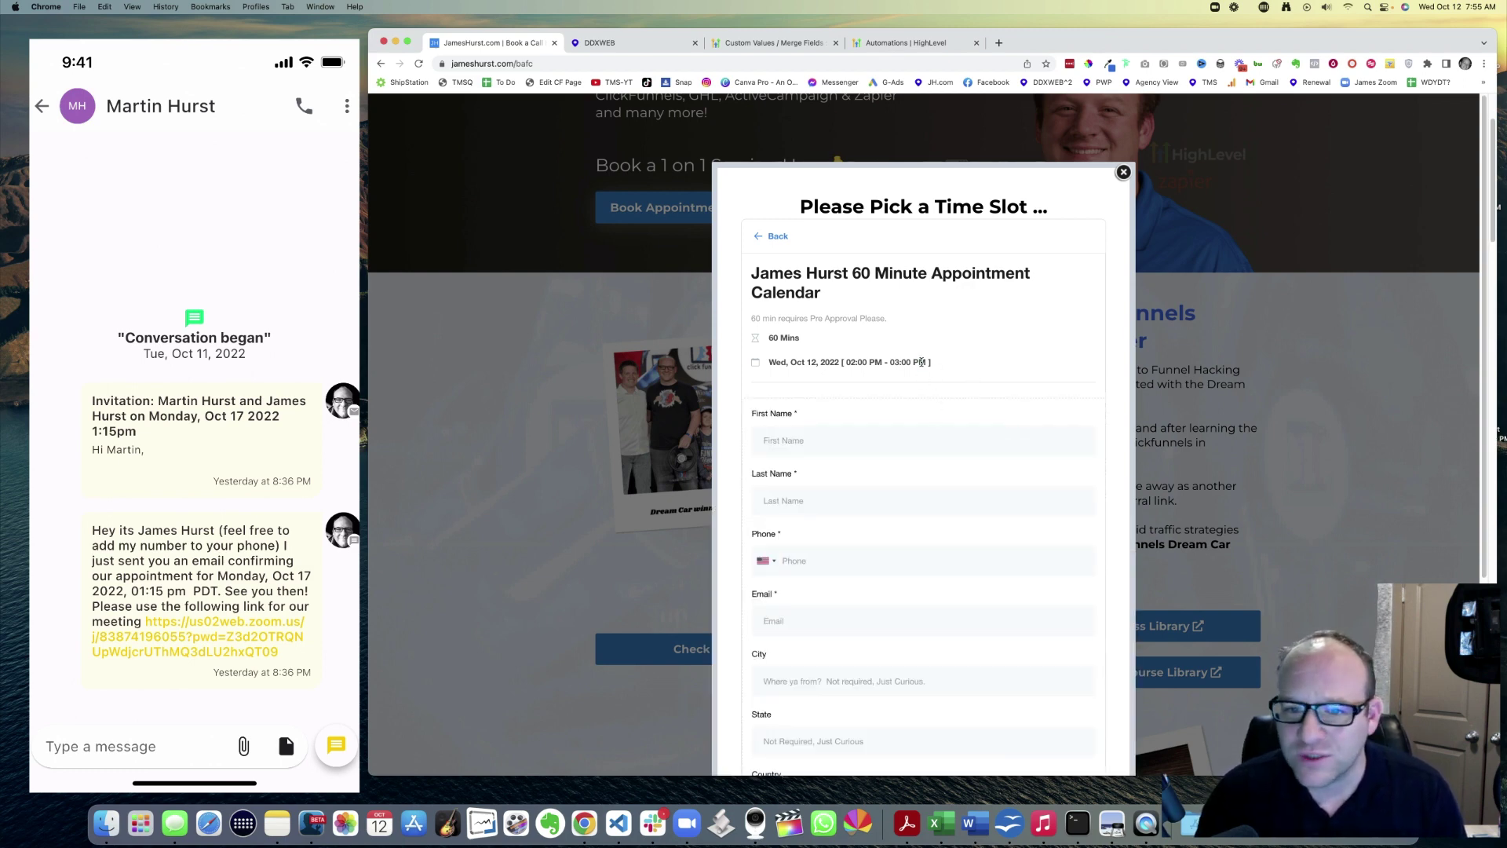
Step: Scroll through the booking form, then close the booking widget
left_click_drag(922, 361, 986, 367)
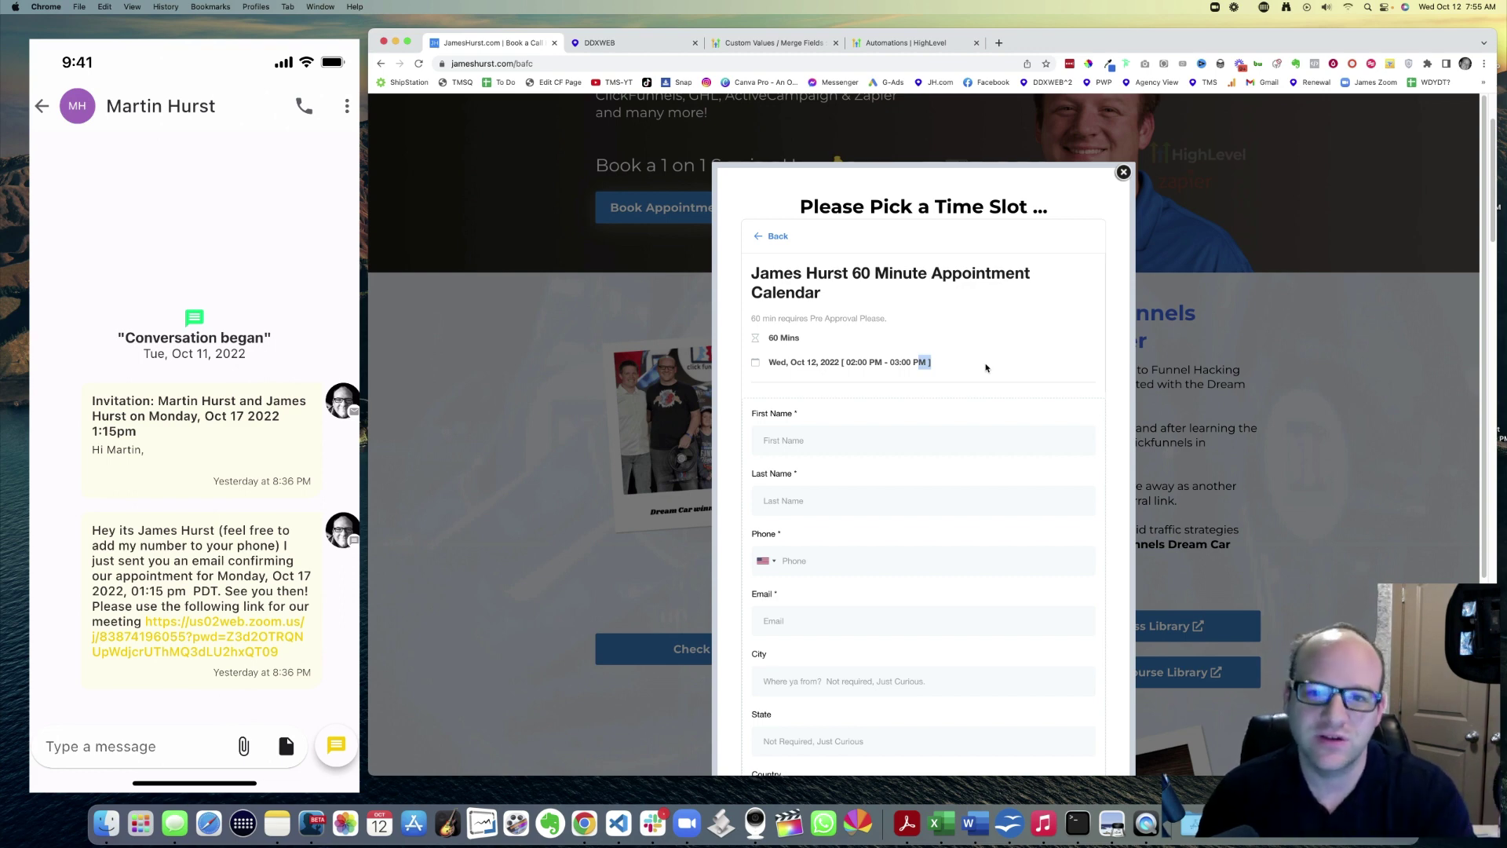
scroll(986, 367, "down", 4)
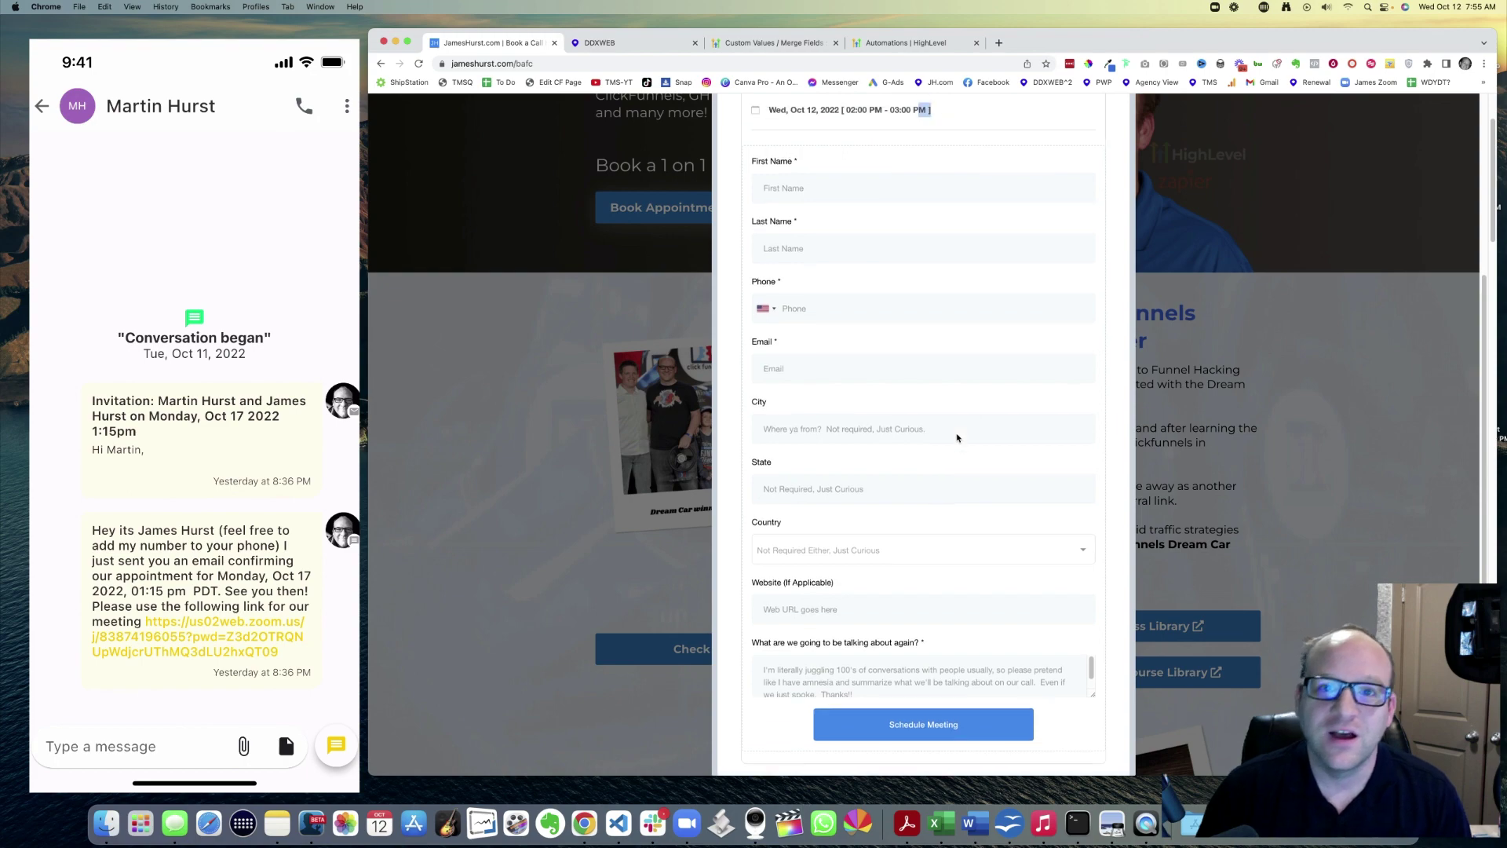
scroll(956, 438, "up", 4)
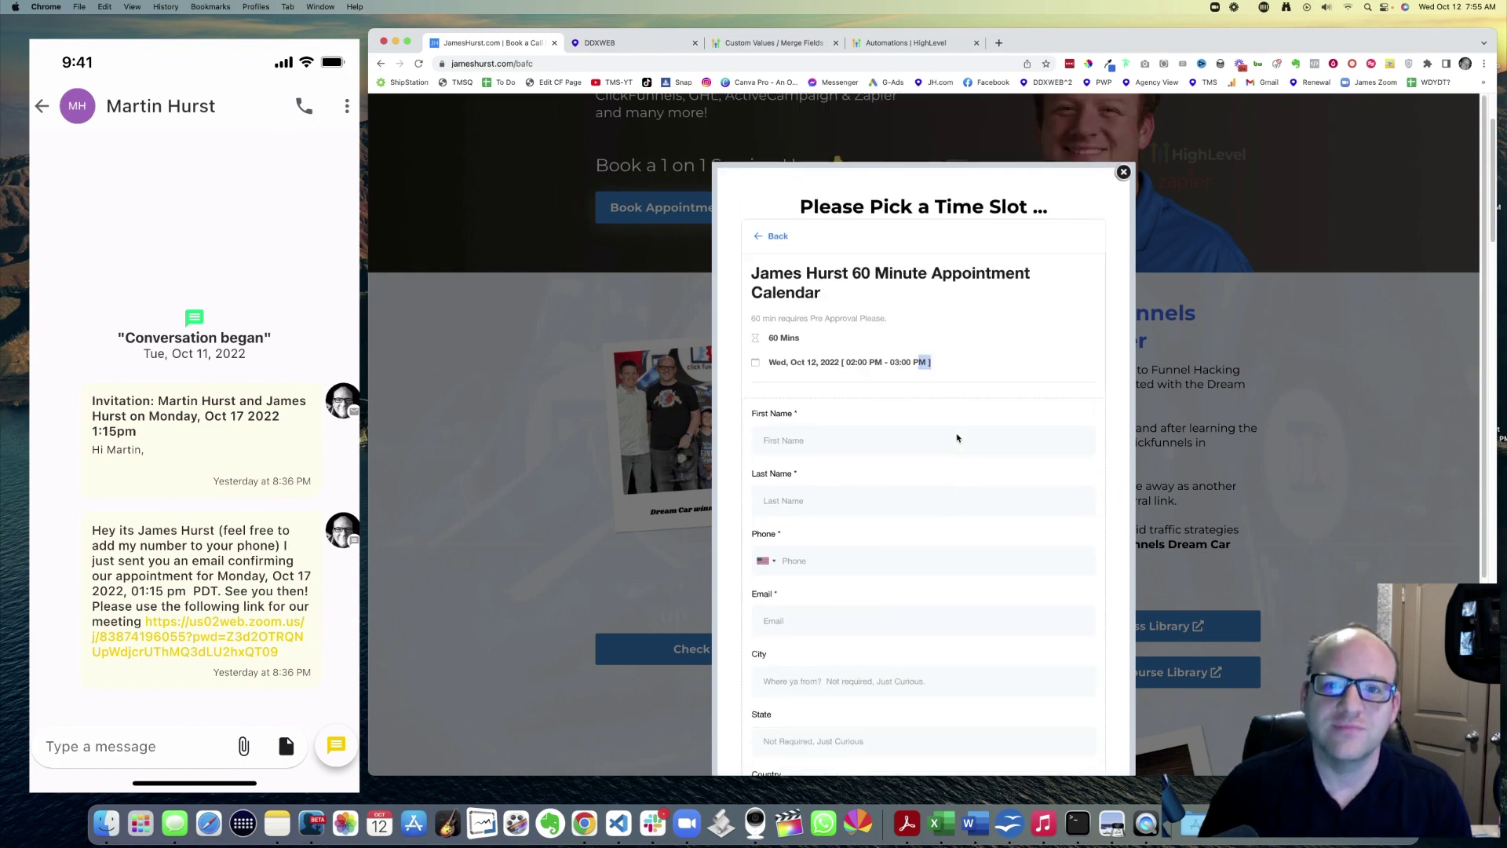
left_click(1123, 173)
left_click(918, 43)
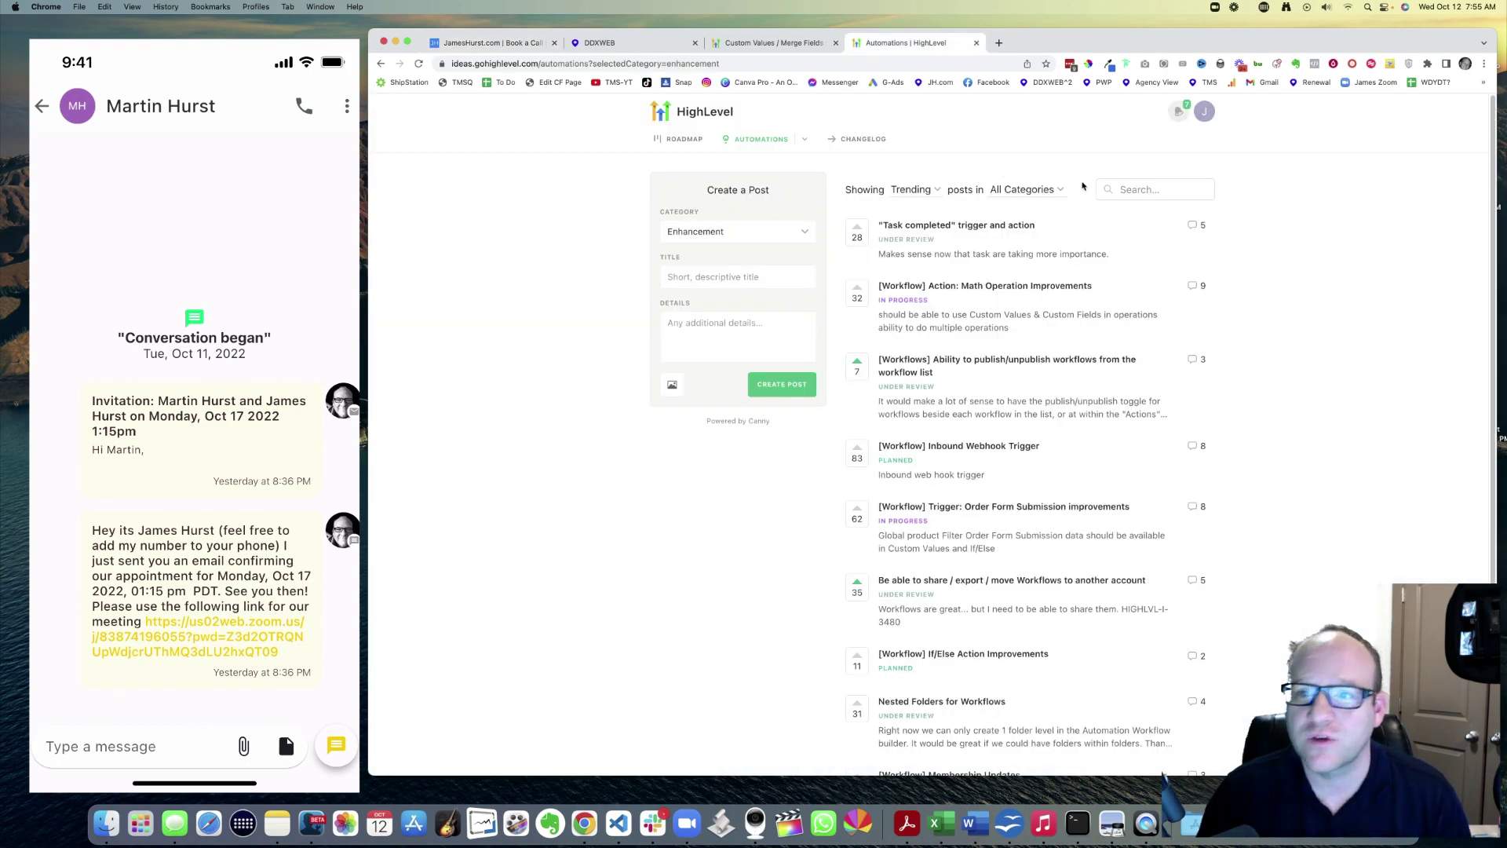
left_click_drag(492, 64, 581, 65)
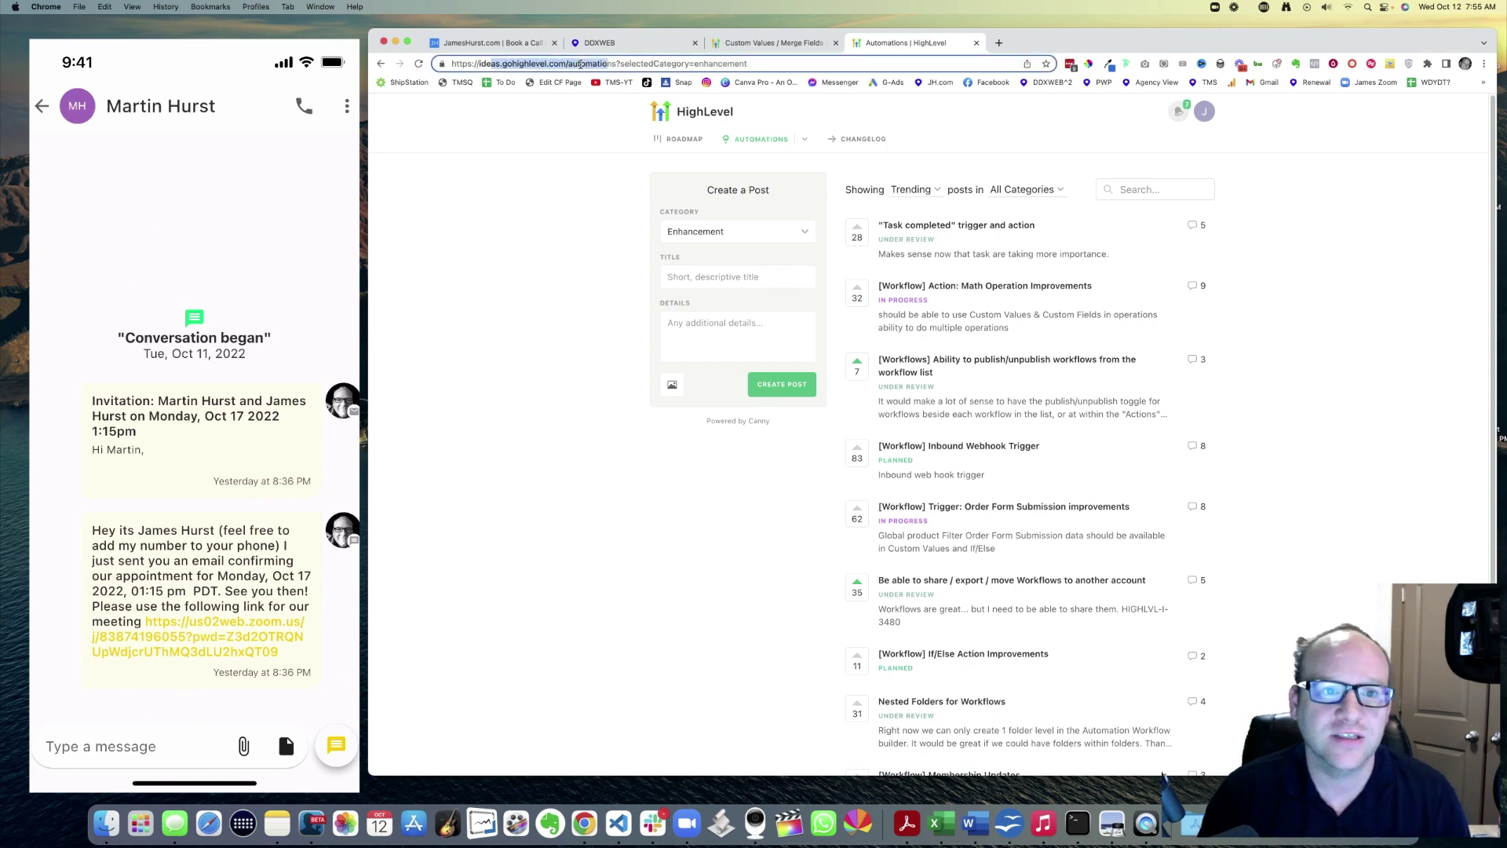
left_click(612, 274)
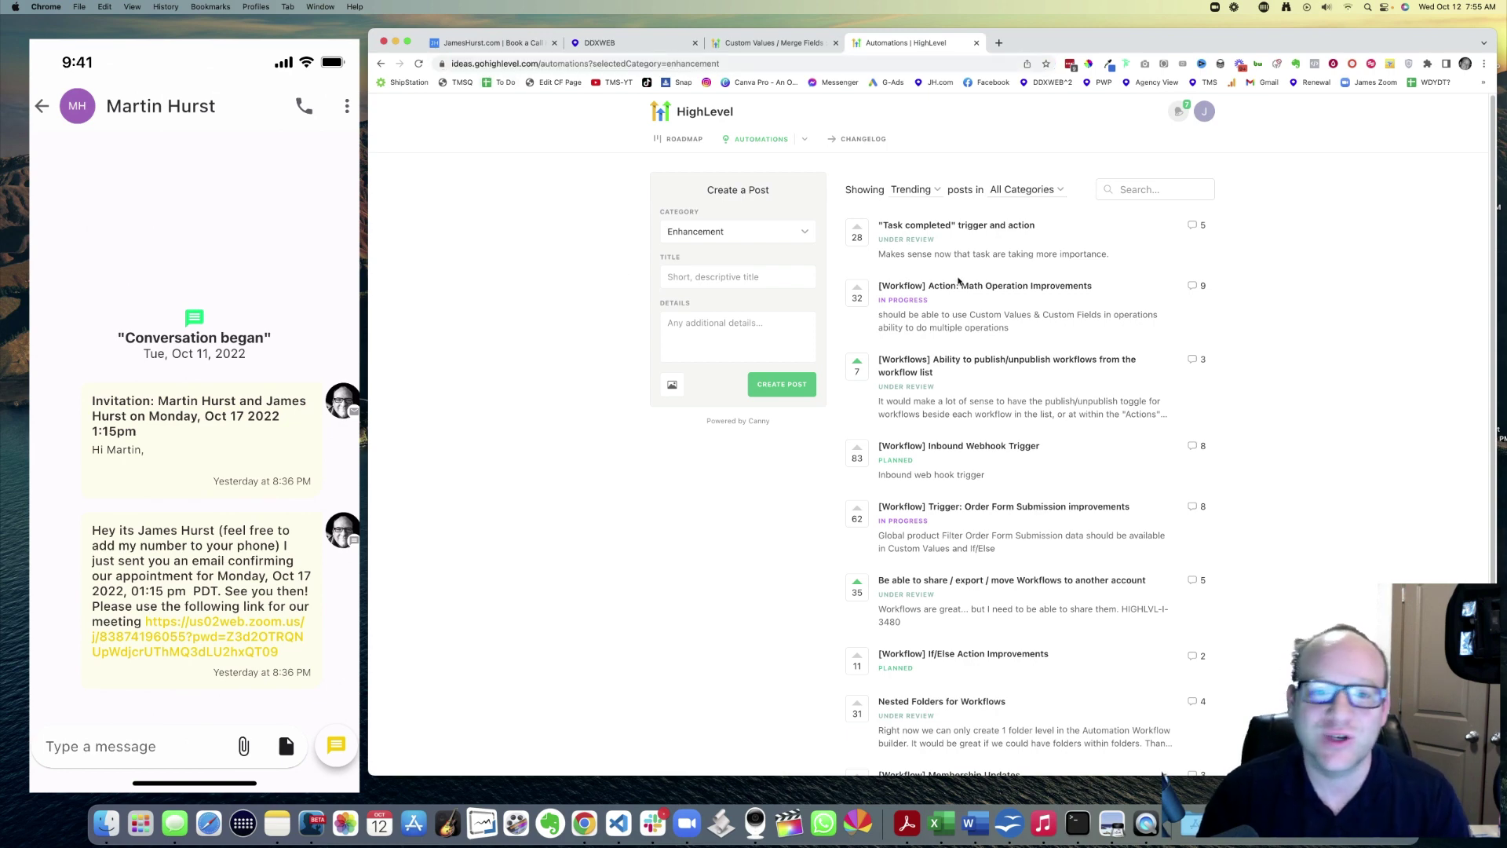